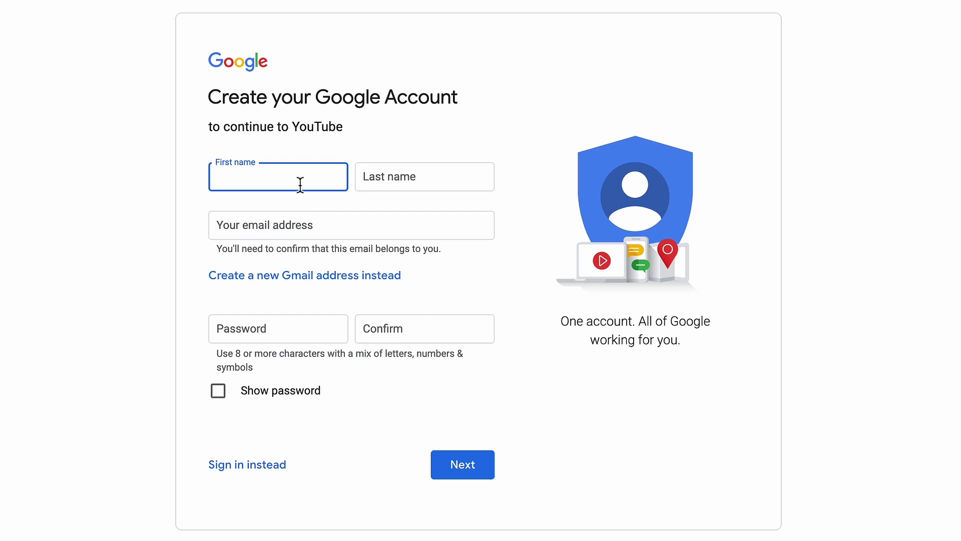
Enter the first name and last name for the new Google Account.
type("evins")
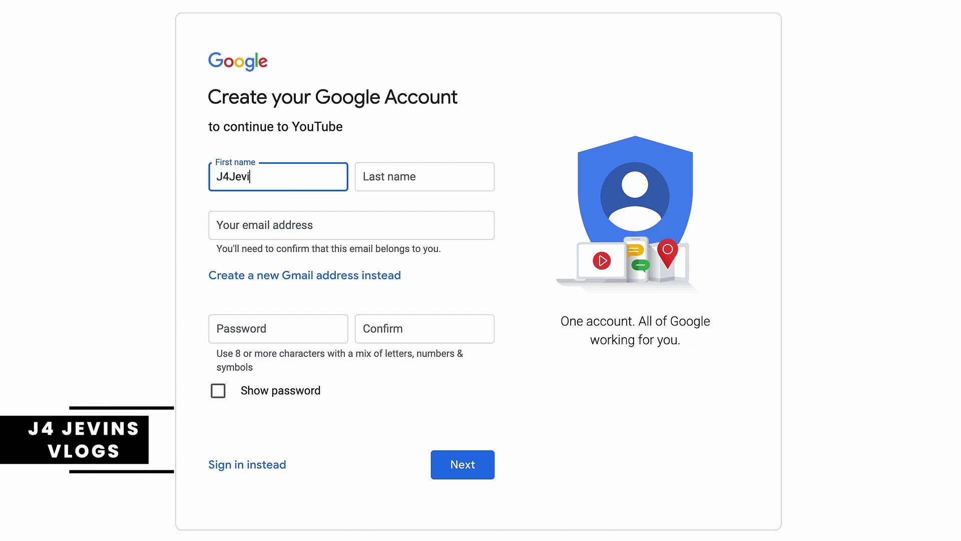
left_click(436, 172)
type("Vlogs")
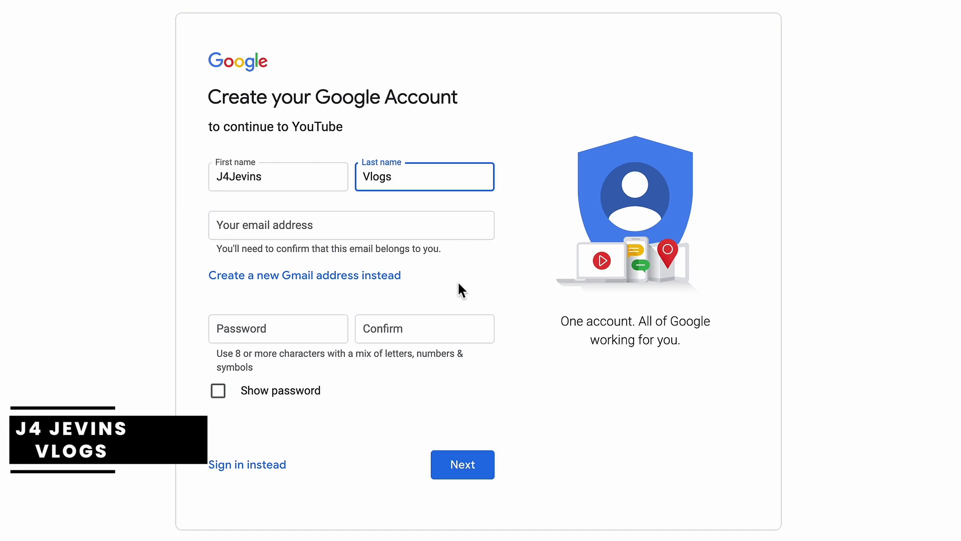
Choose to create a new Gmail address and enter the username for it.
left_click(338, 283)
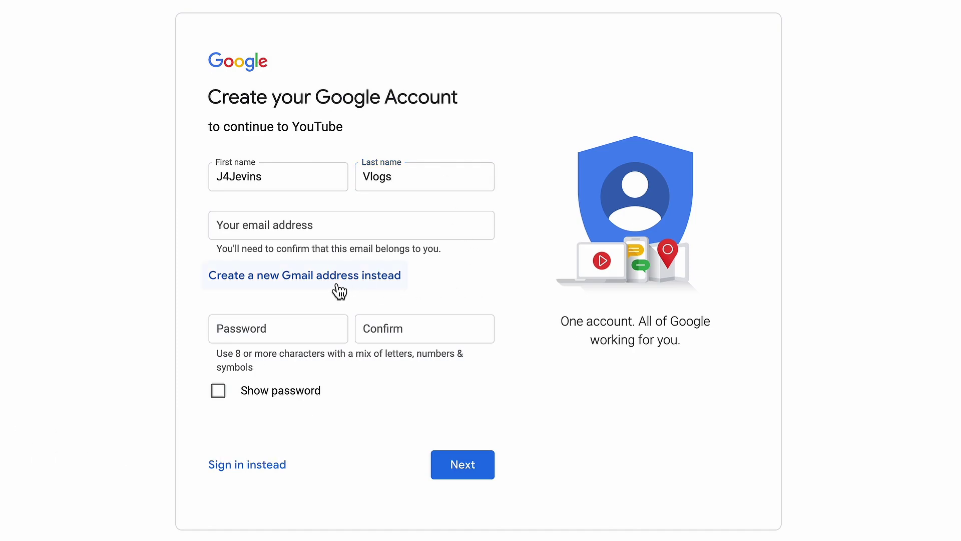
left_click(301, 282)
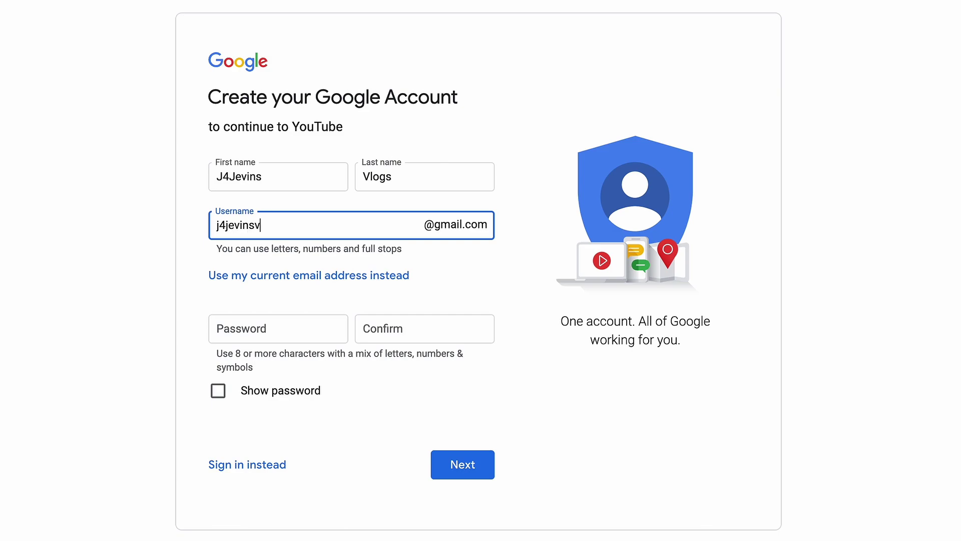
left_click(458, 274)
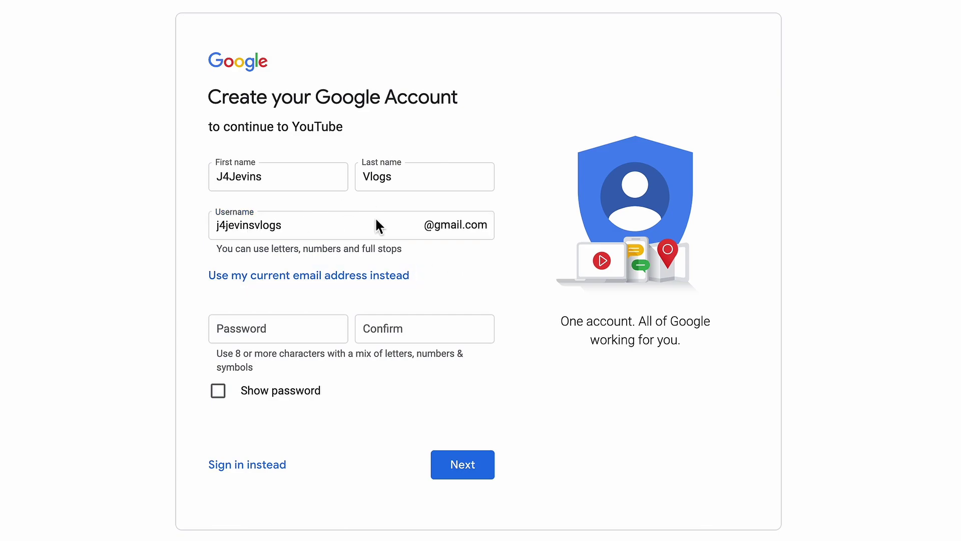
Enter and confirm the account password, and submit the account creation form.
left_click(312, 330)
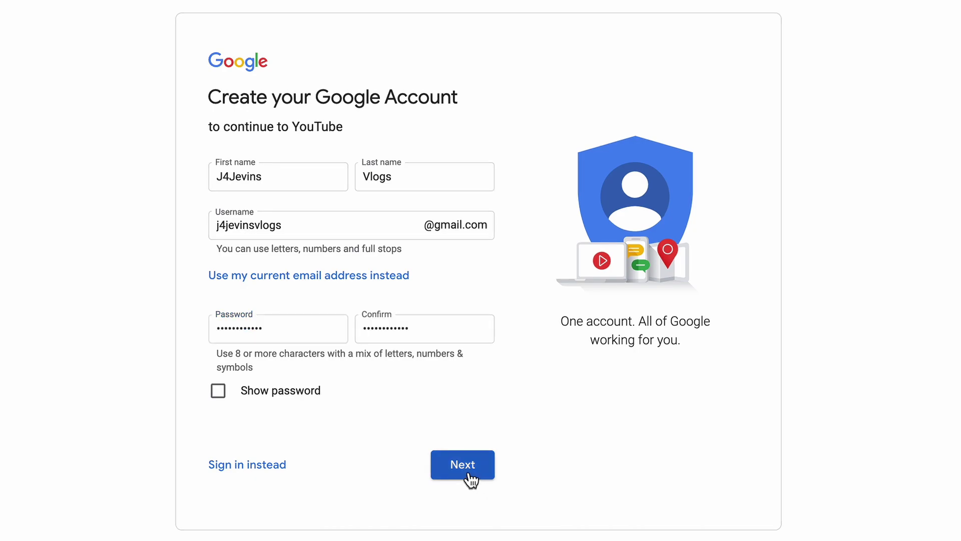
left_click(460, 468)
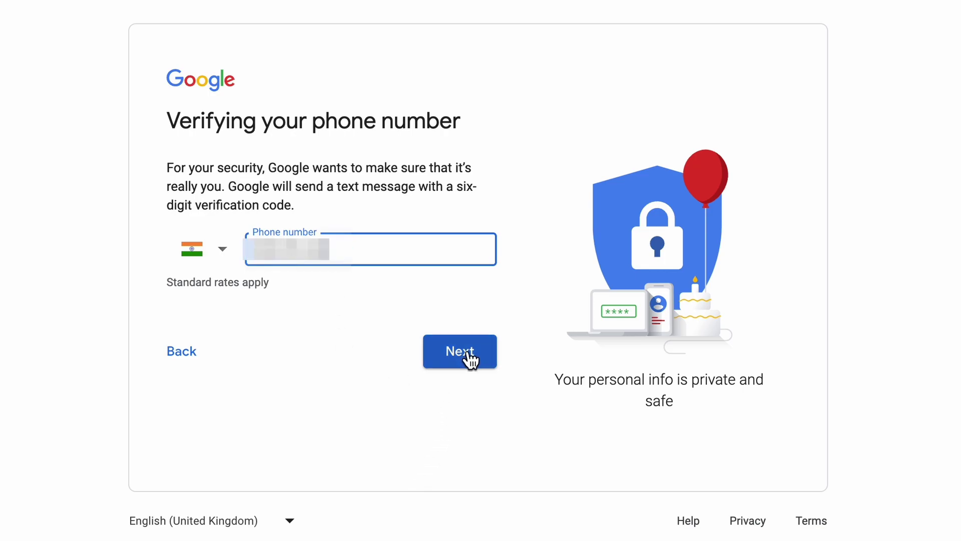
Verify the phone number by requesting the text message and entering the received verification code.
left_click(468, 358)
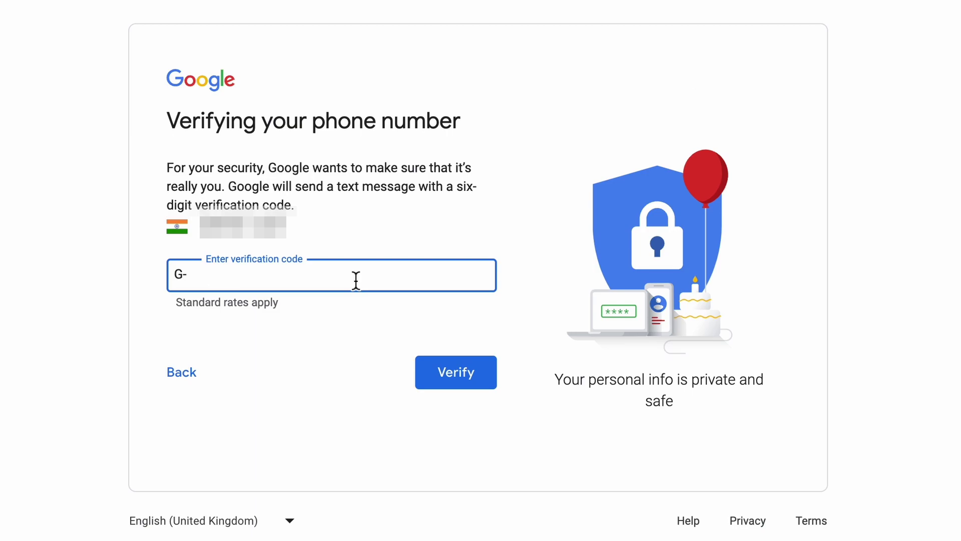
key("ctrl+v")
left_click(475, 372)
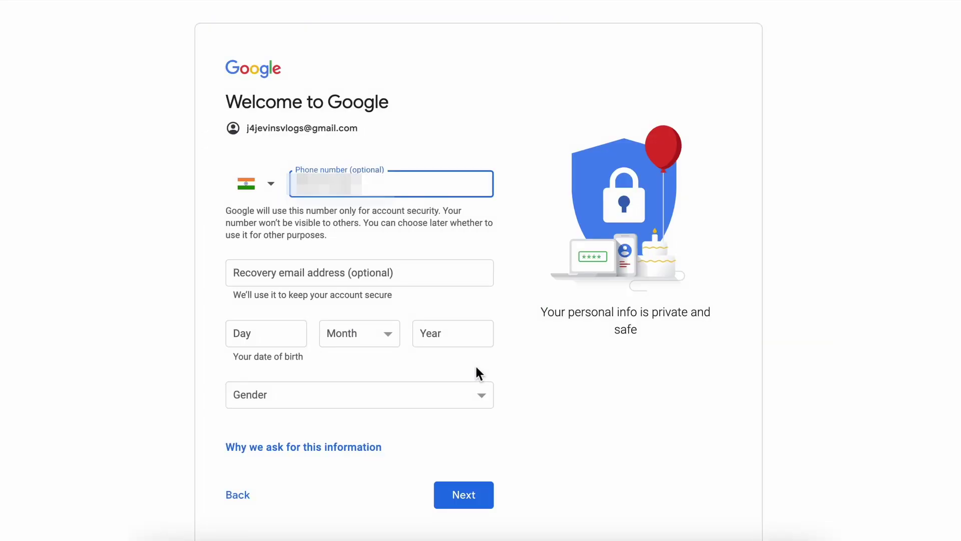
Fill in the date of birth, set the gender to Male, and submit the personal details.
left_click(346, 271)
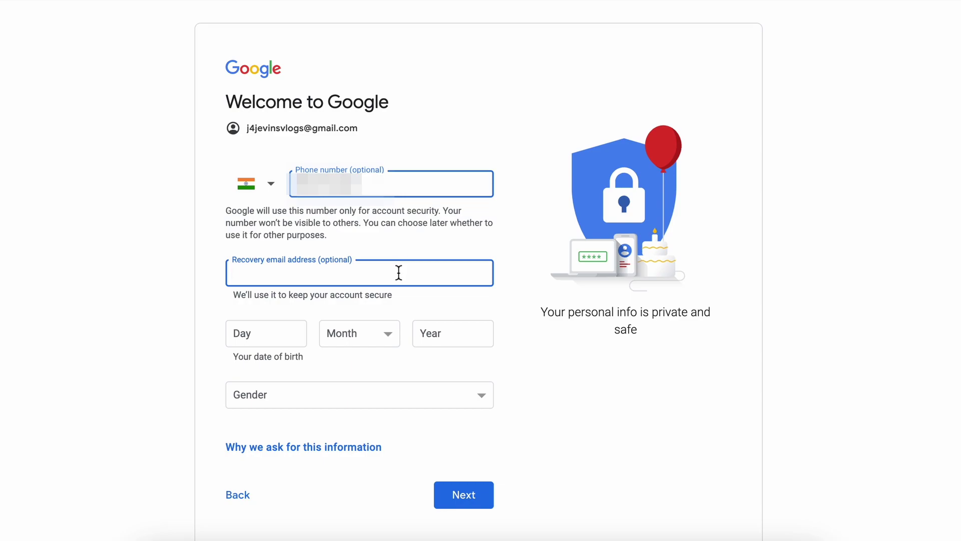
left_click(380, 295)
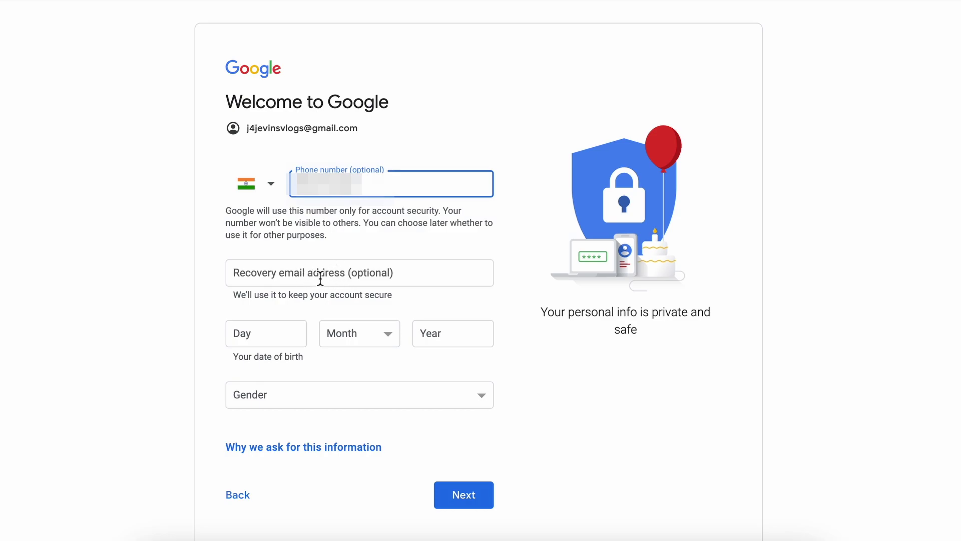
left_click(262, 329)
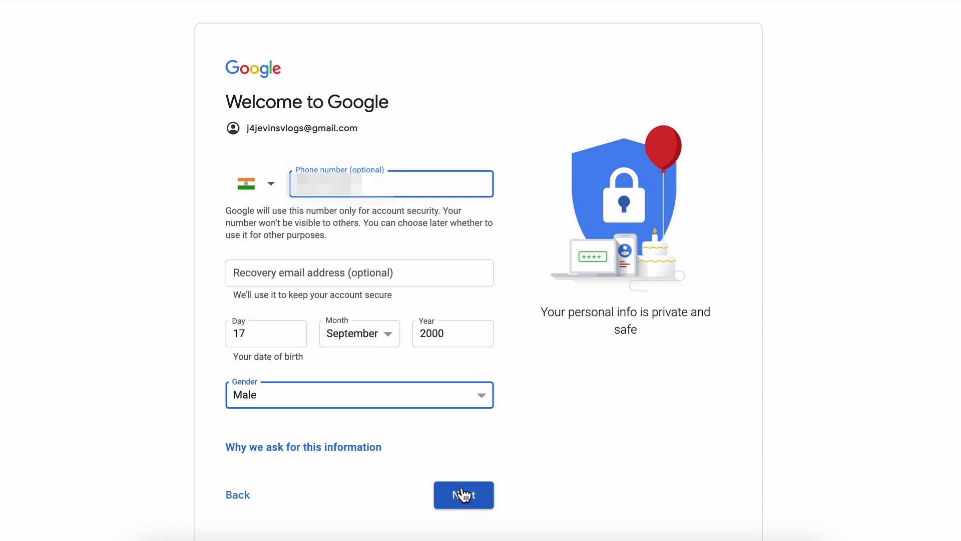
left_click(527, 347)
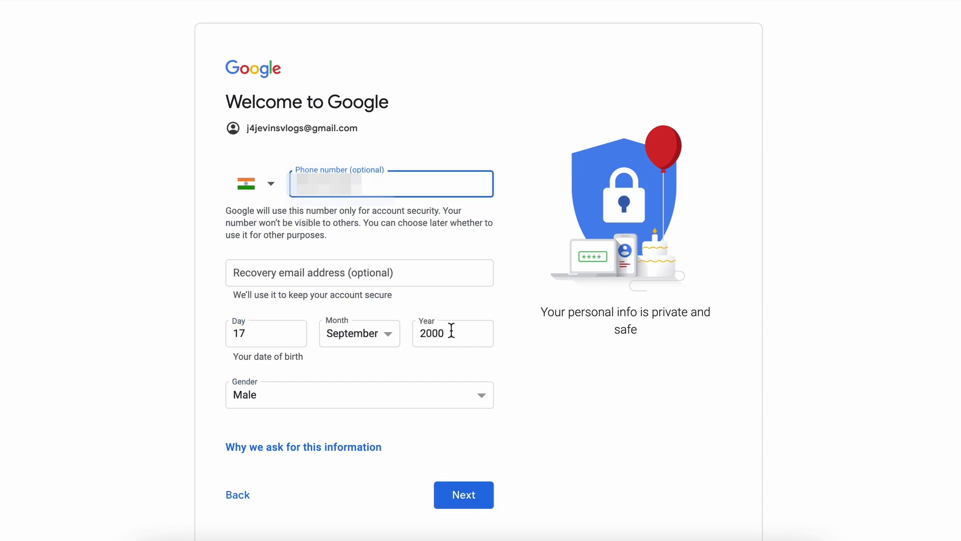
left_click(465, 490)
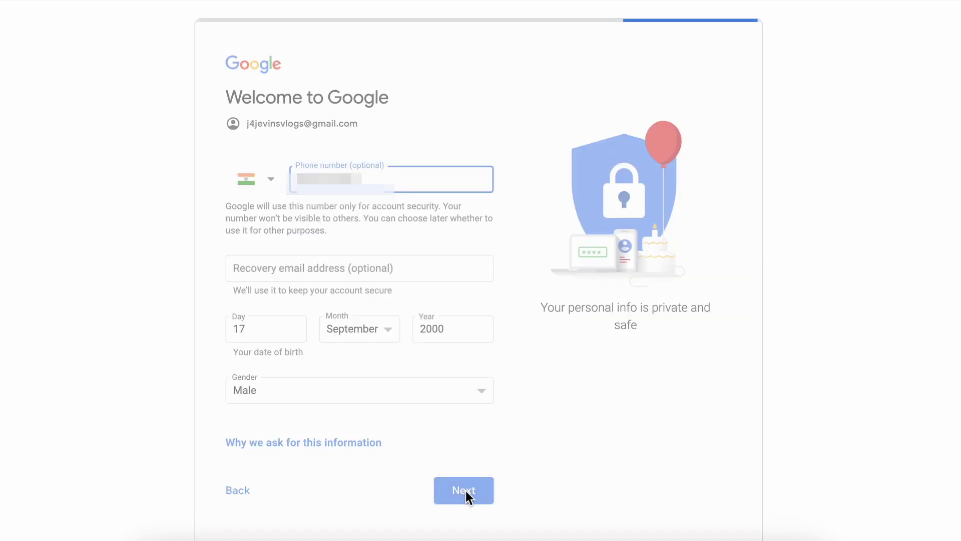
Accept the Privacy and Terms agreement to finish creating the Google Account.
left_click(439, 443)
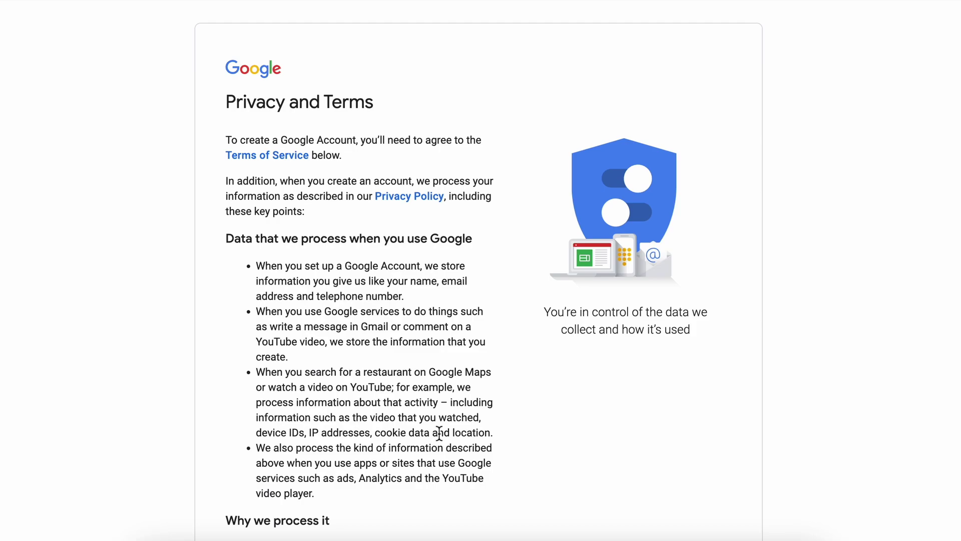
scroll(639, 433, "down", 10)
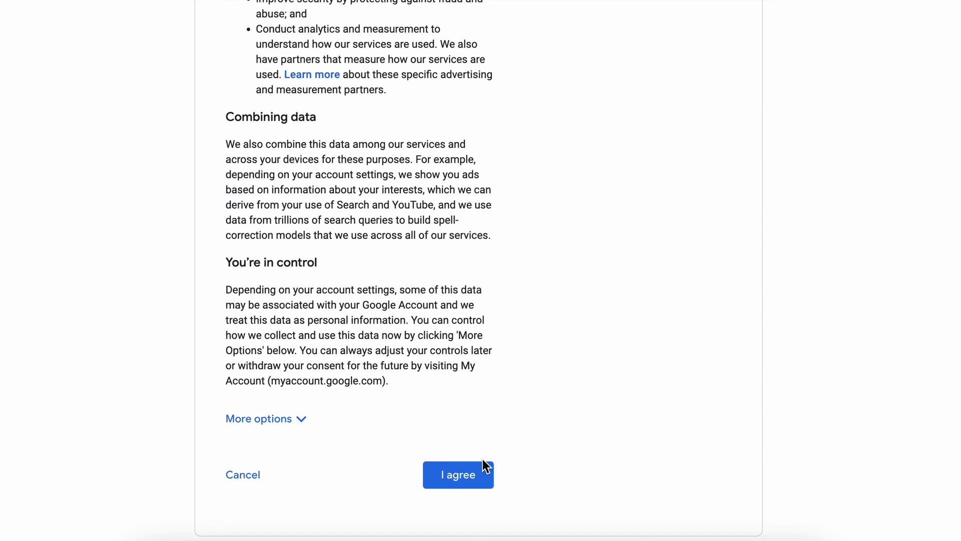
left_click(476, 467)
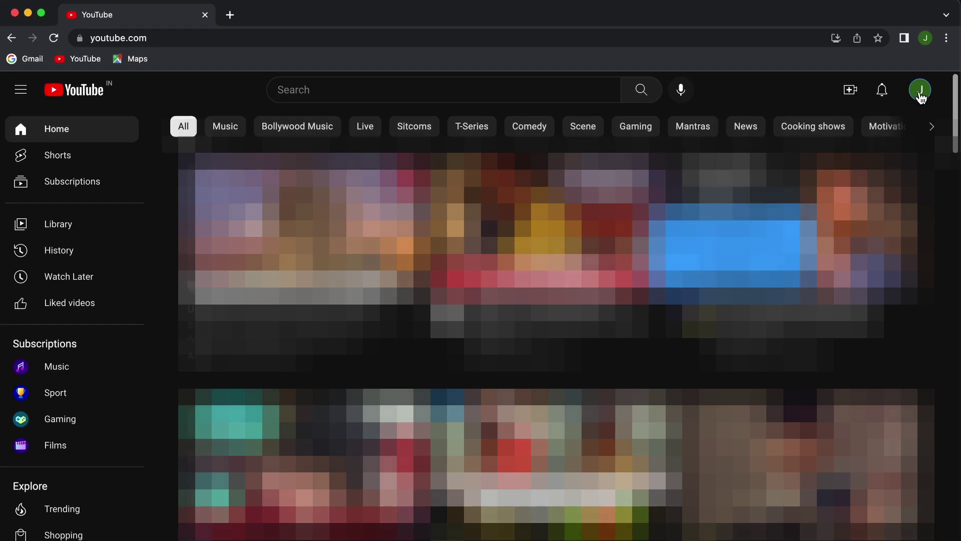
Create a YouTube channel for the account with the suggested name and handle.
left_click(921, 96)
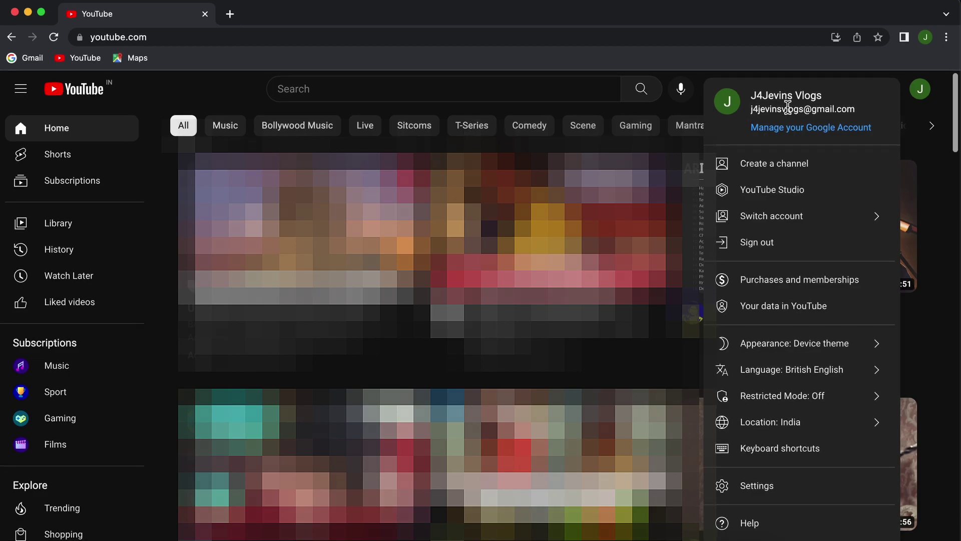
left_click(765, 172)
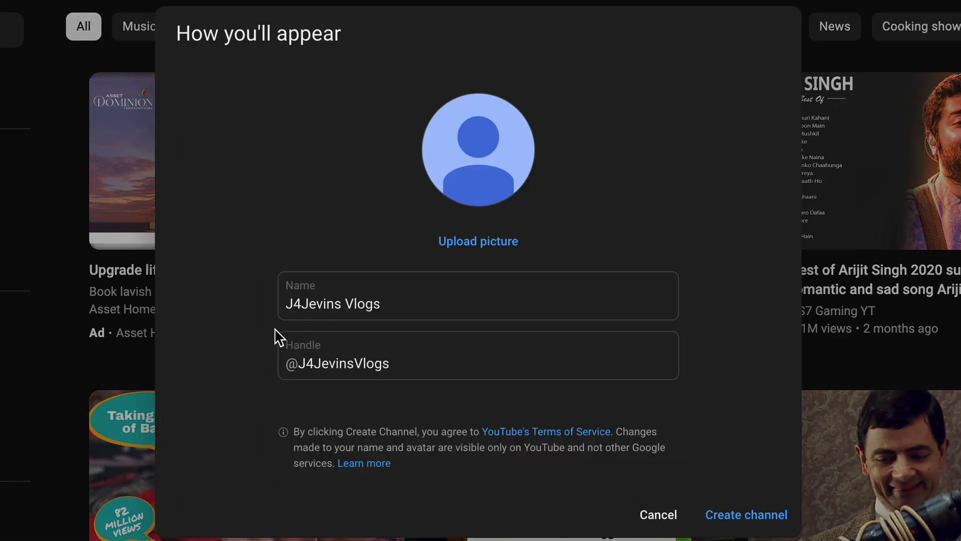
mouse_move(401, 306)
left_mouse_down()
mouse_move(281, 308)
mouse_move(384, 303)
left_mouse_up()
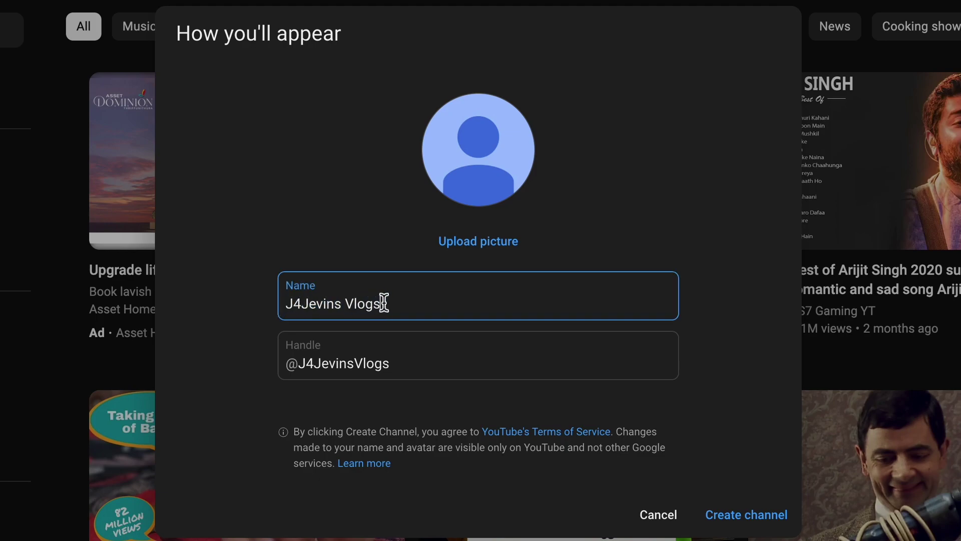
mouse_move(400, 360)
left_mouse_down()
mouse_move(284, 365)
mouse_move(419, 360)
left_mouse_up()
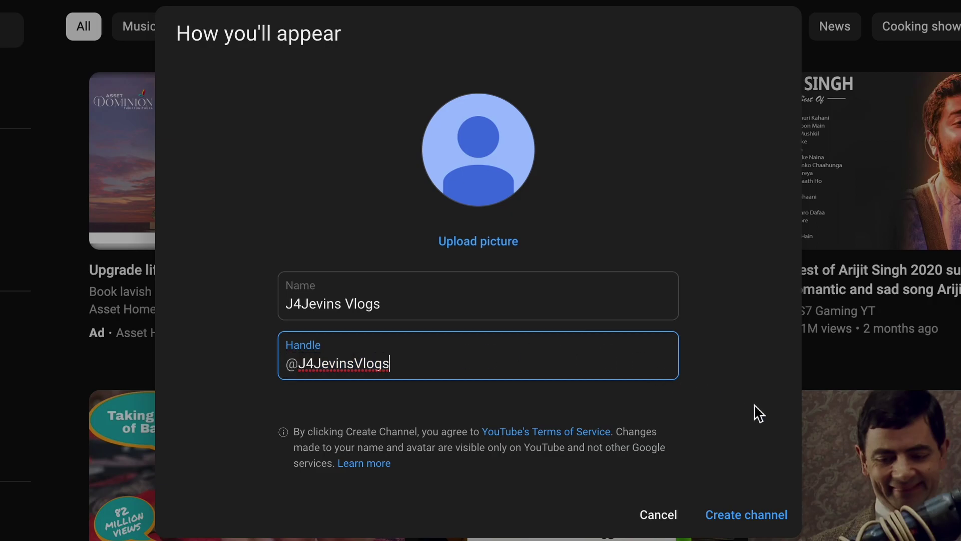
left_click(745, 511)
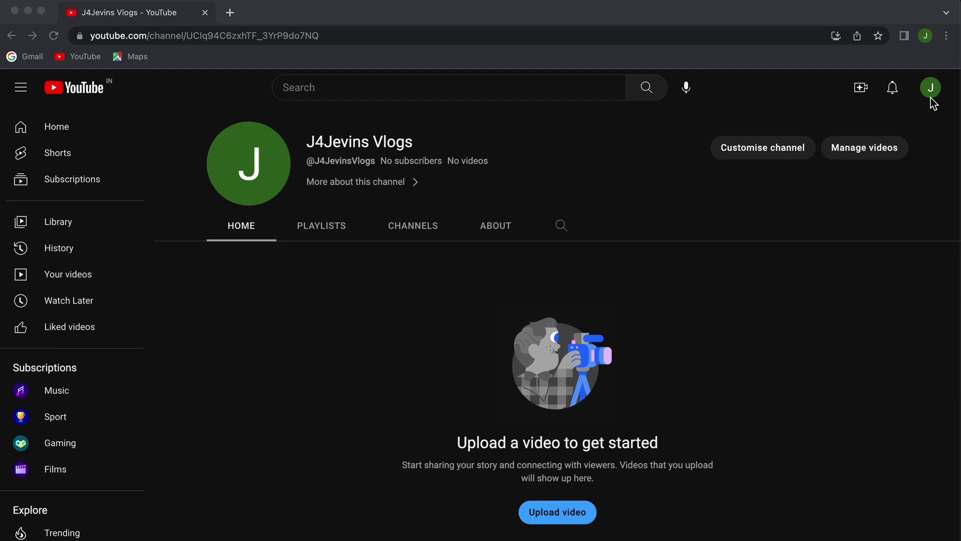
Open the channel's customisation page in YouTube Studio, dismiss the welcome message and look over the layout options.
left_click(931, 89)
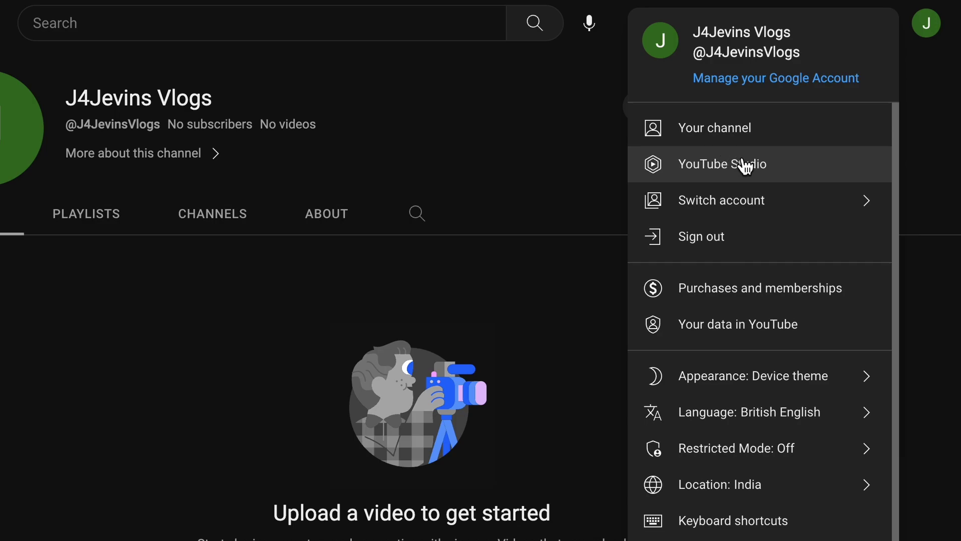
left_click(532, 225)
left_click(754, 113)
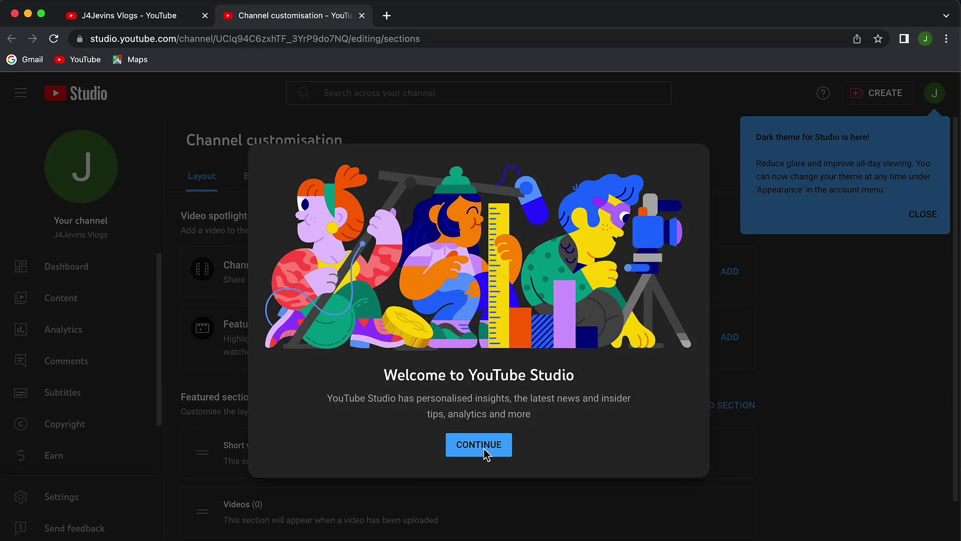
left_click(508, 448)
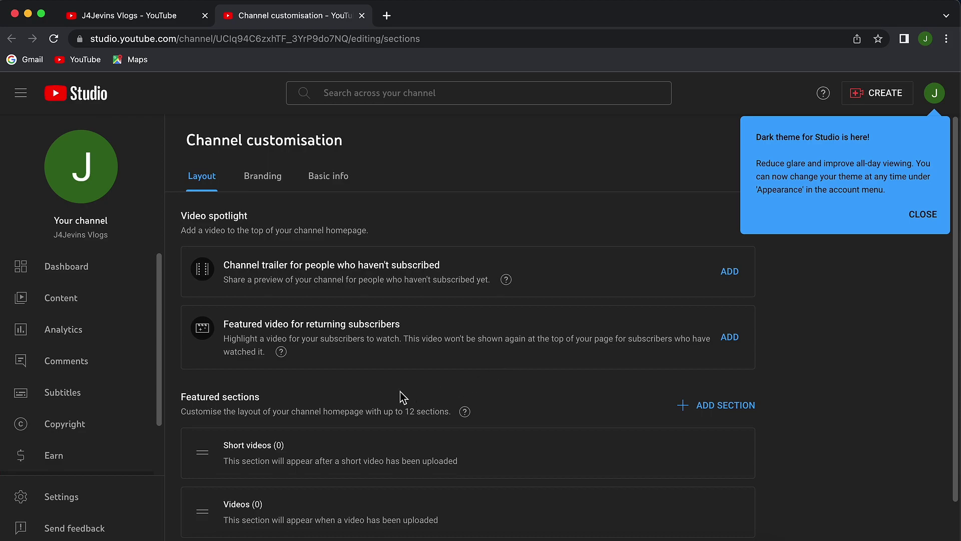
scroll(511, 390, "down", 1)
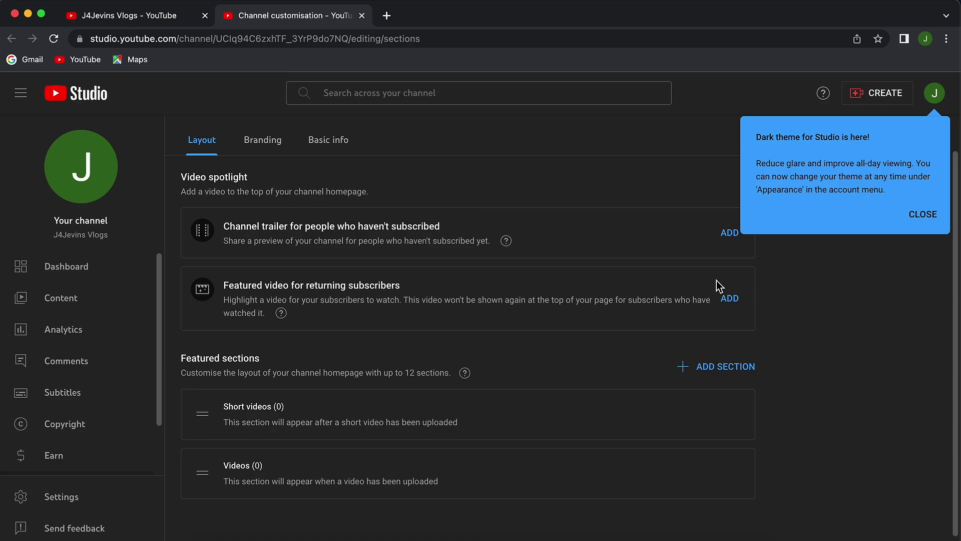
Open the channel's basic info settings and check the rule for changing the channel name.
left_click(333, 140)
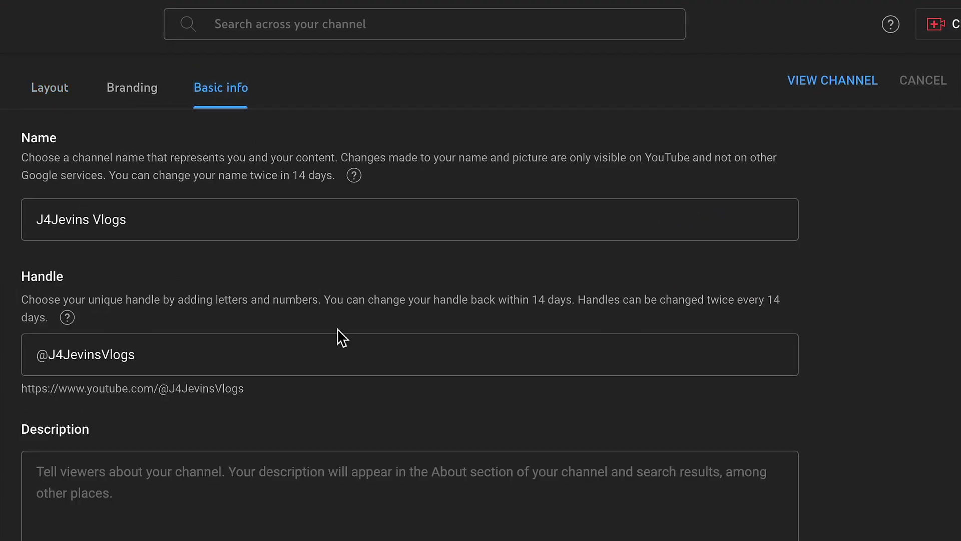
scroll(339, 337, "down", 1)
scroll(339, 337, "up", 2)
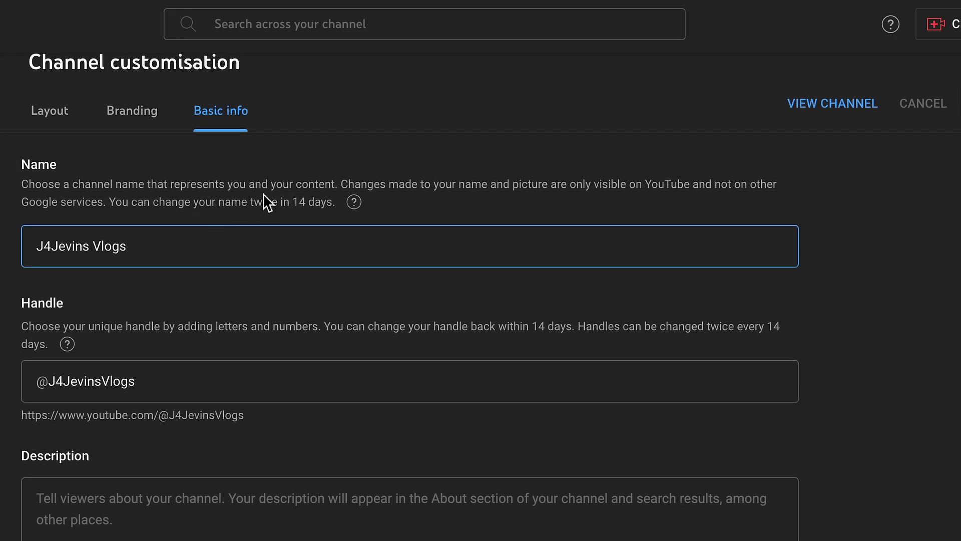
left_click_drag(291, 202, 322, 202)
left_click(323, 202)
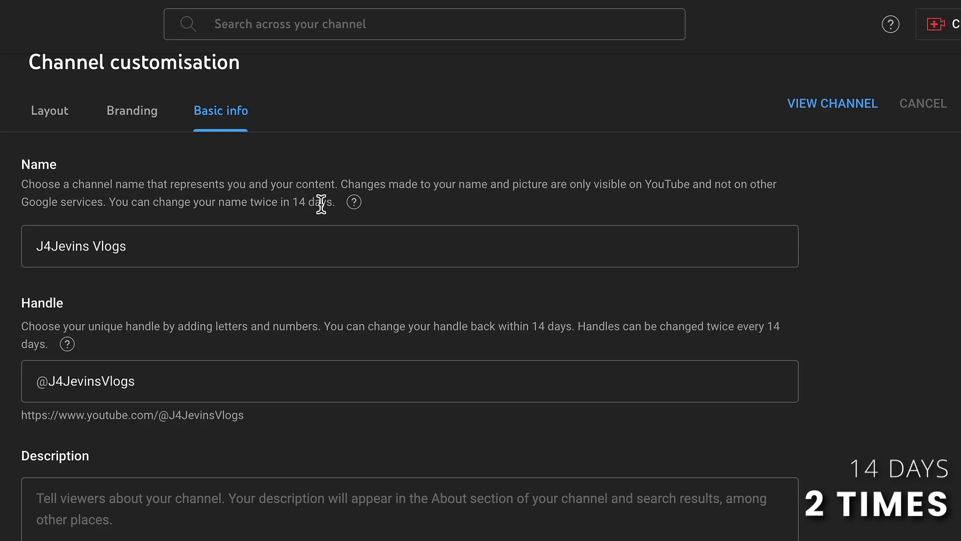
Examine the channel's handle, the limits on changing it and the handle-based URL.
scroll(187, 311, "down", 2)
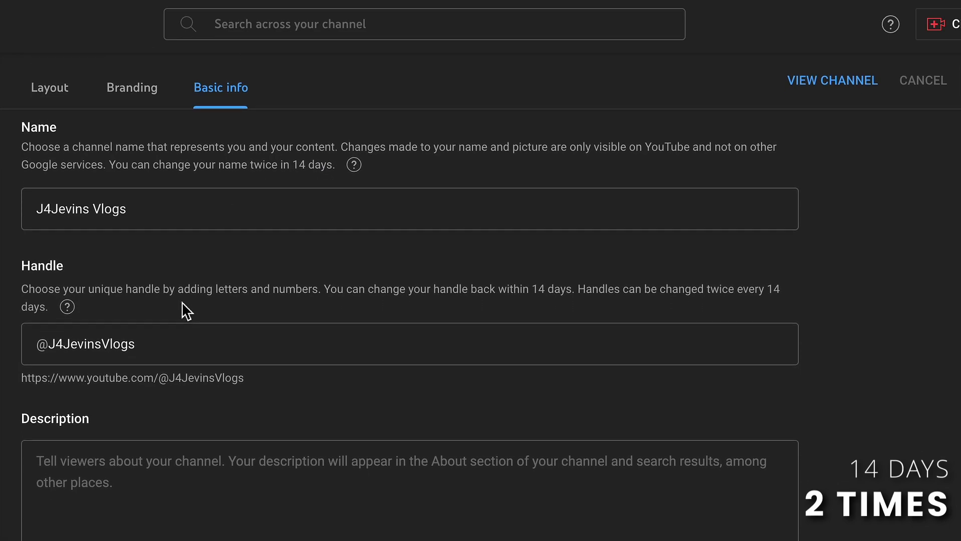
double_click(42, 311)
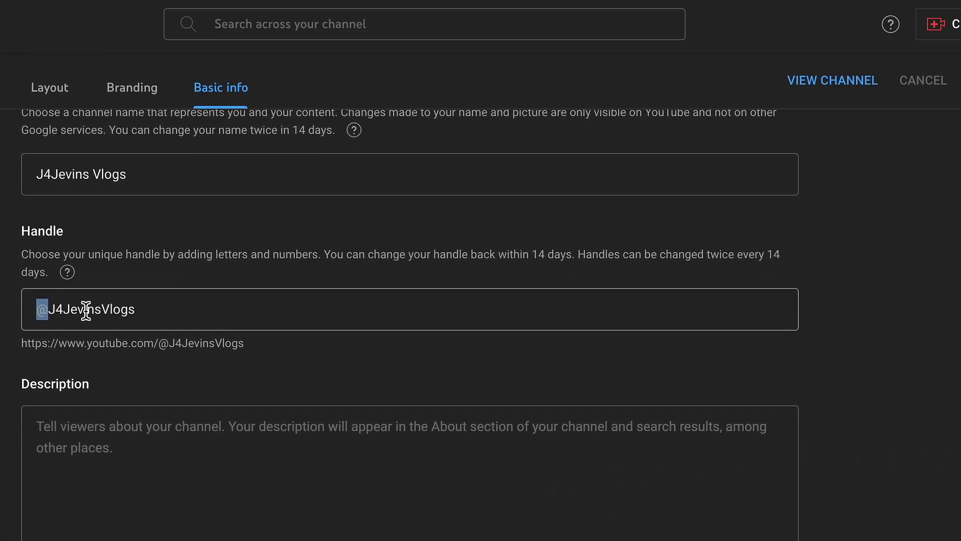
left_click(160, 309)
left_click(150, 372)
scroll(150, 373, "down", 1)
left_click_drag(148, 274, 52, 270)
left_click(165, 331)
scroll(221, 328, "down", 2)
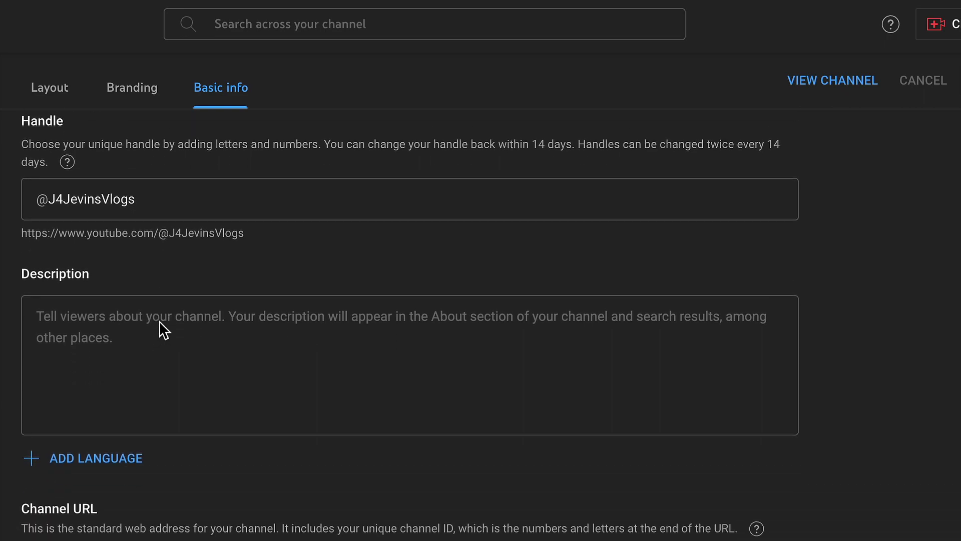
Set the channel description to "I does vlogging on this channel.".
left_click(151, 323)
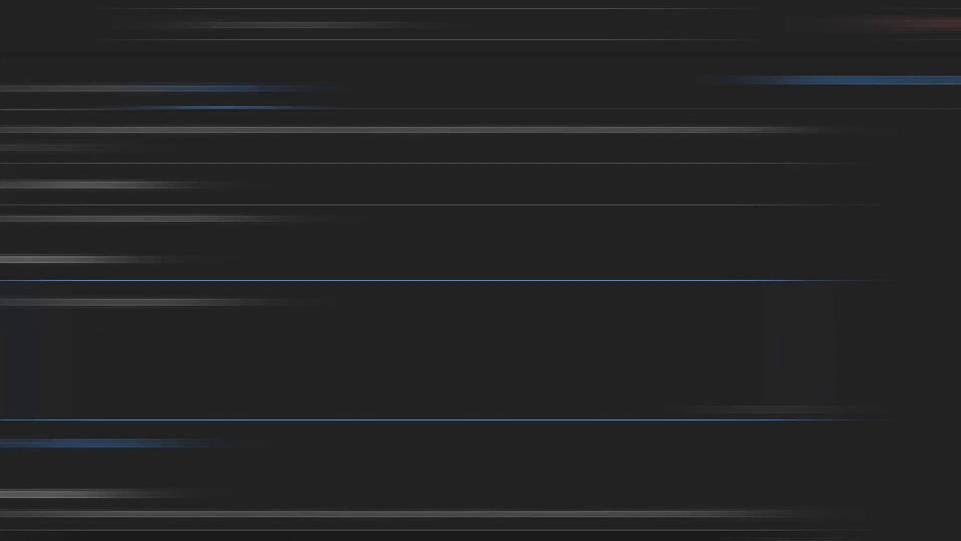
type("I does vlogging on this channel.")
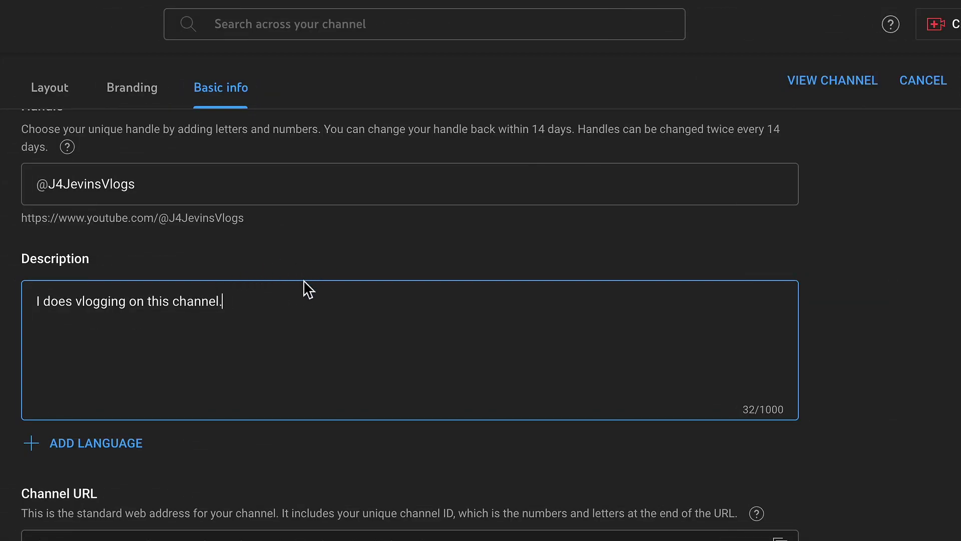
left_click(340, 258)
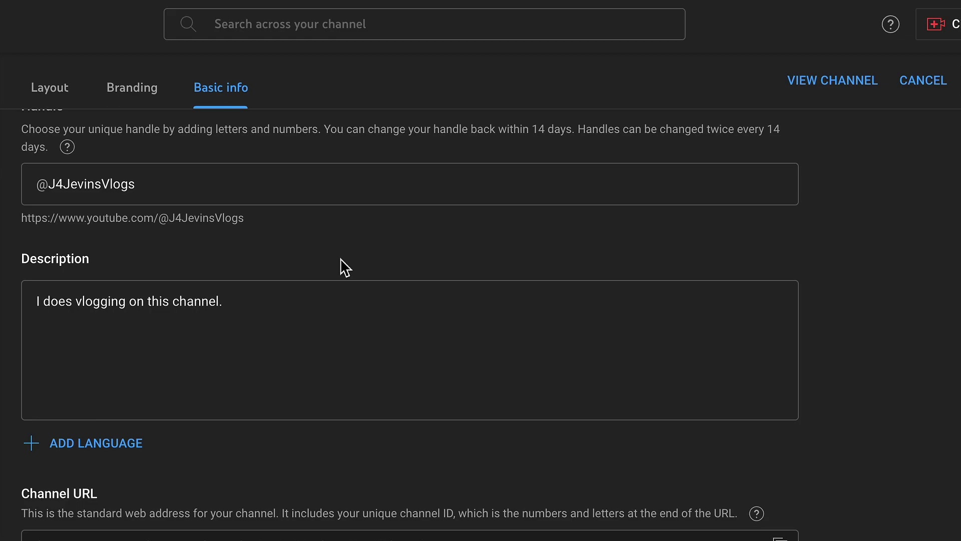
Start a channel translation with English (India) as the original language.
scroll(286, 329, "down", 3)
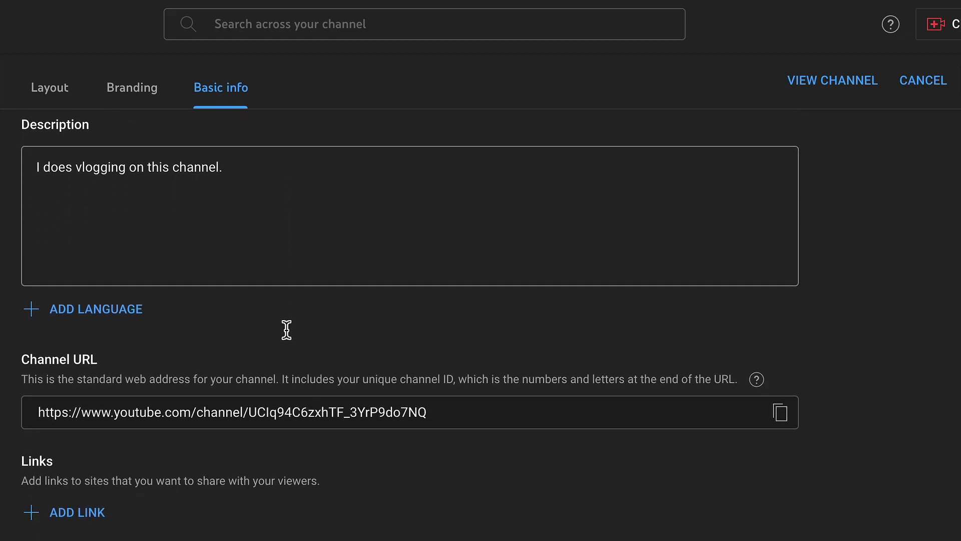
left_click(122, 306)
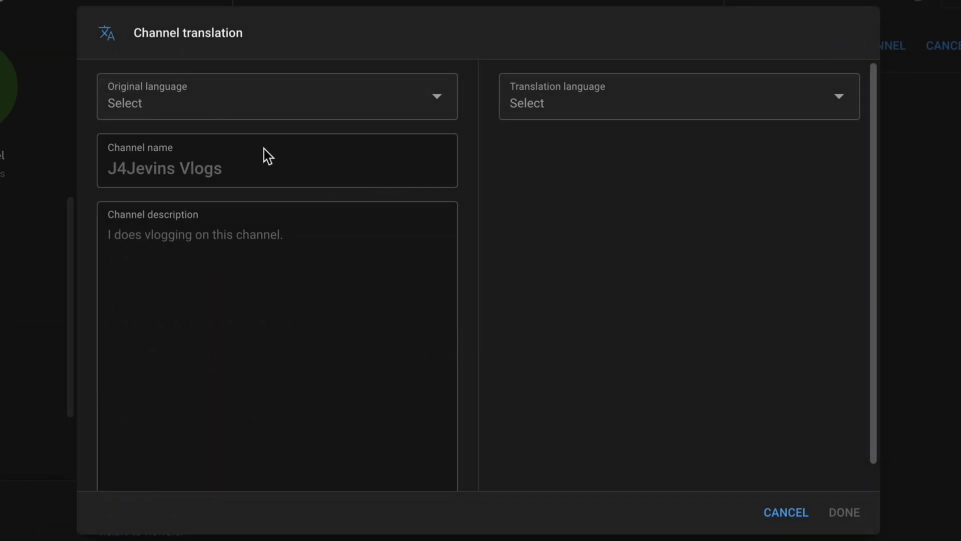
left_click(211, 122)
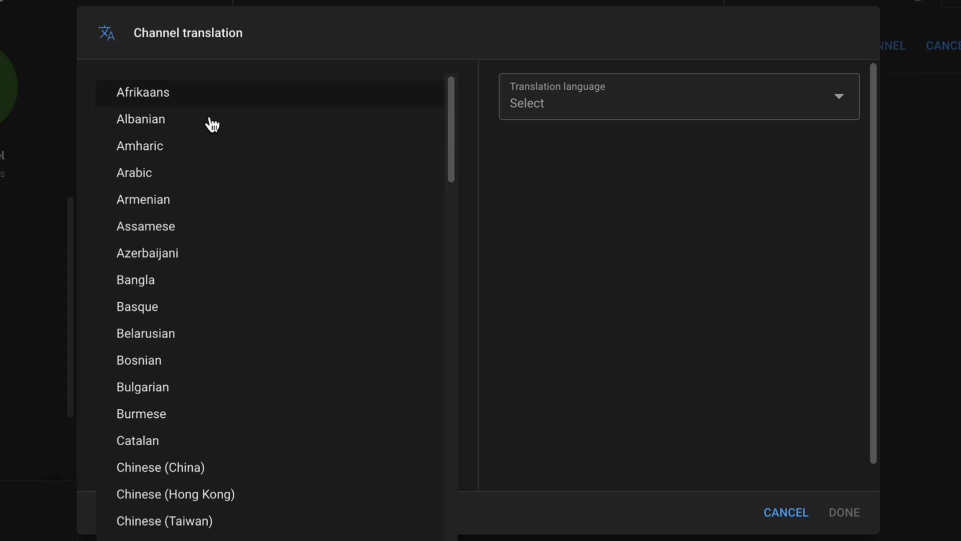
scroll(257, 386, "down", 5)
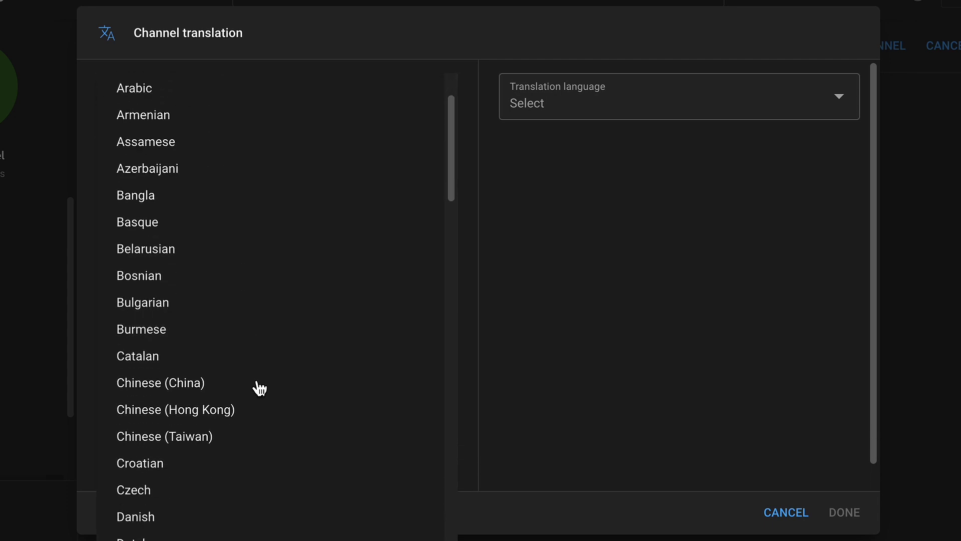
left_click(152, 457)
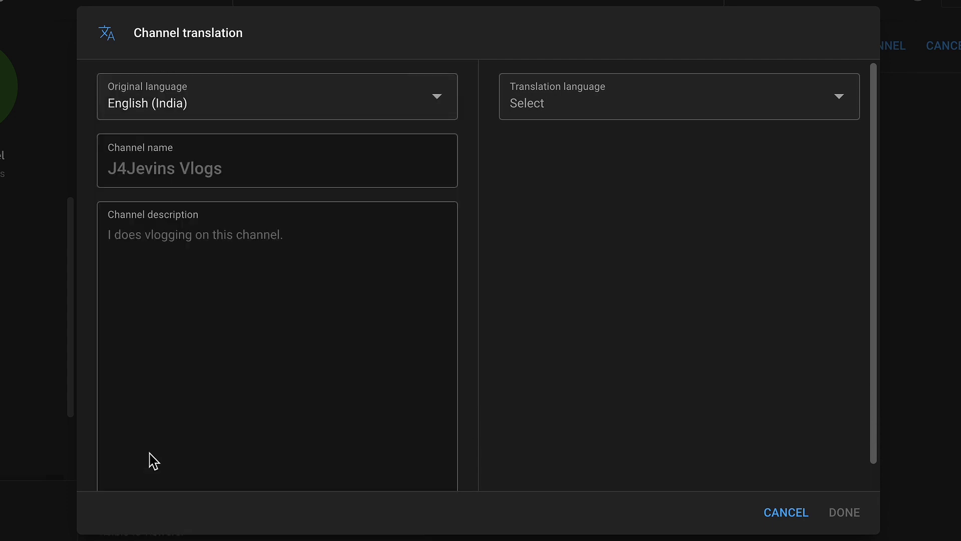
Set the translation language to Japanese.
left_click(621, 113)
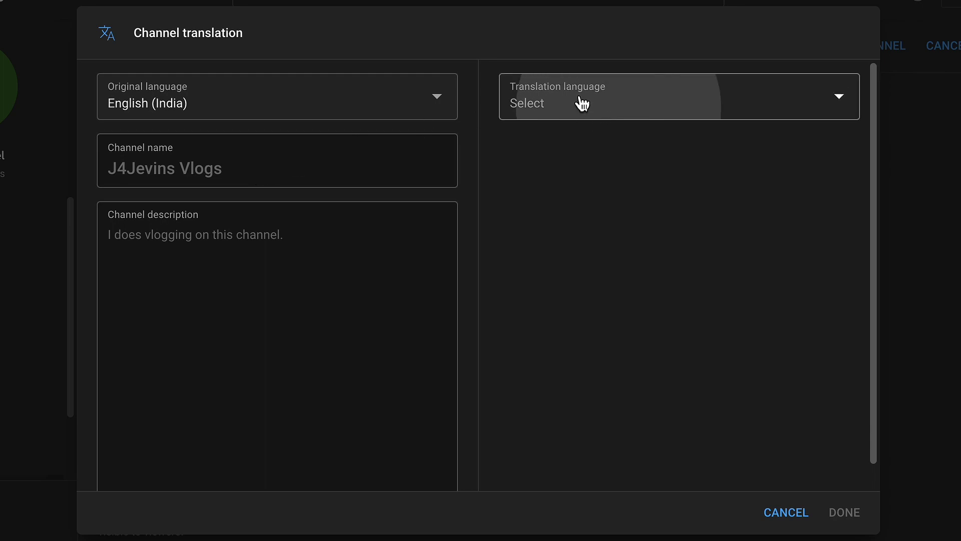
left_click(466, 185)
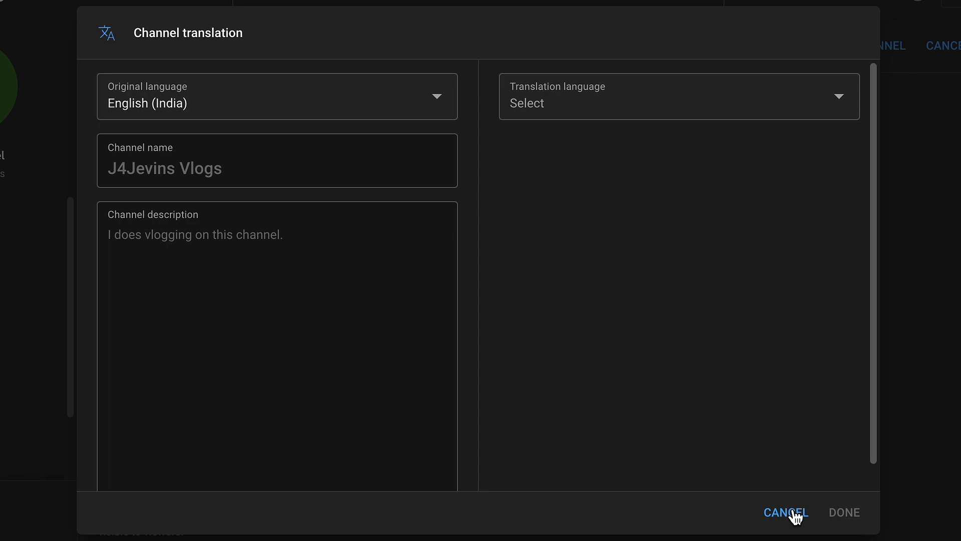
left_click(542, 111)
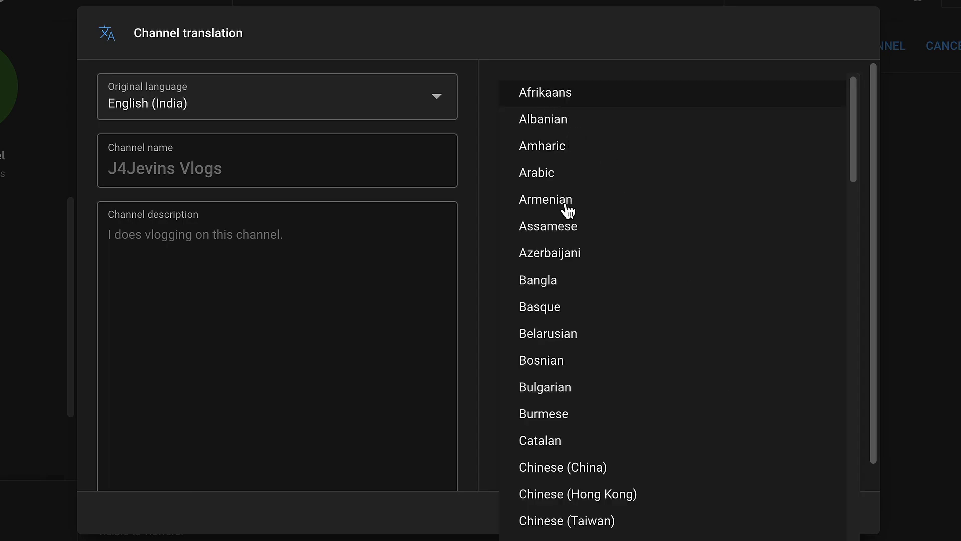
scroll(586, 349, "down", 12)
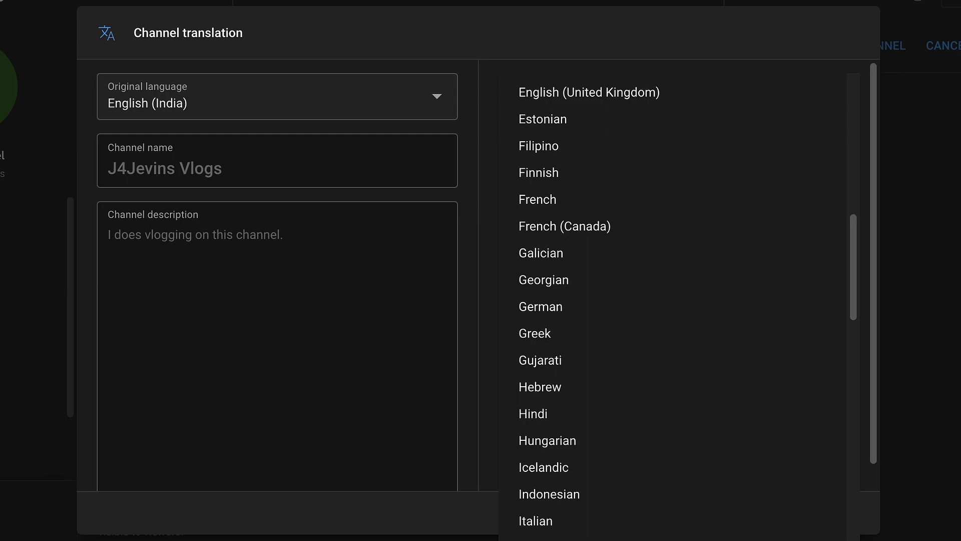
left_click(538, 538)
Look over the fields for the translated channel name and description, and cancel the translation.
left_click(558, 172)
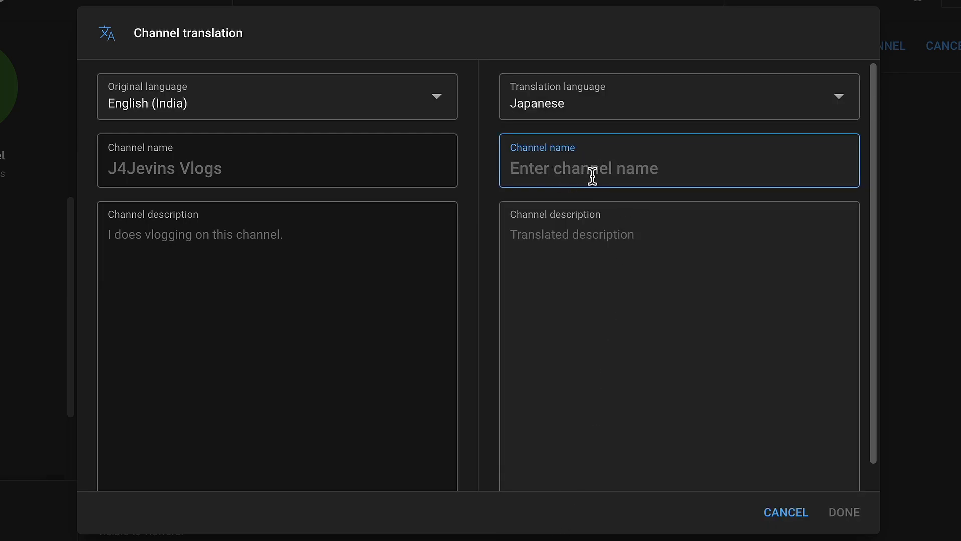
left_click(224, 248)
left_click(629, 268)
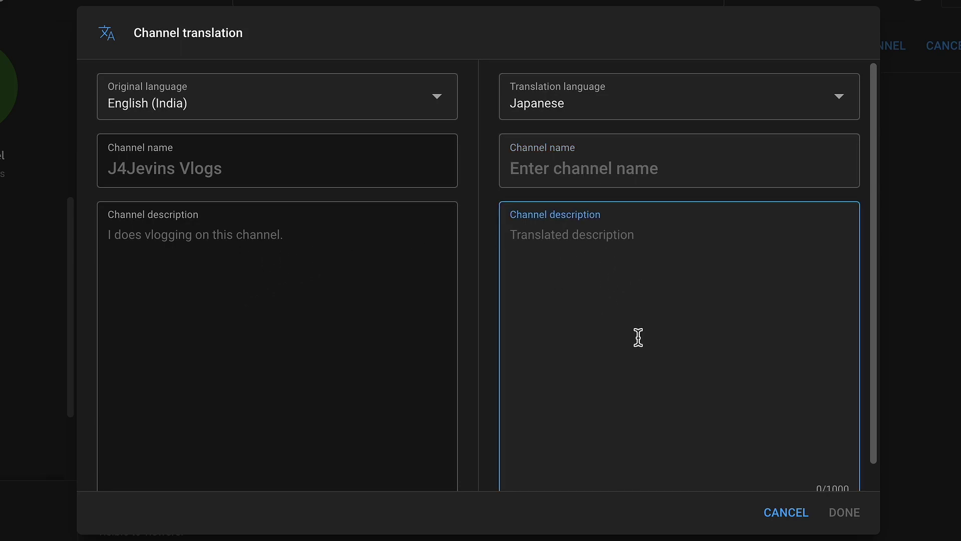
left_click(786, 512)
Examine the channel's standard URL and the explanation of the channel ID it contains.
scroll(449, 416, "down", 1)
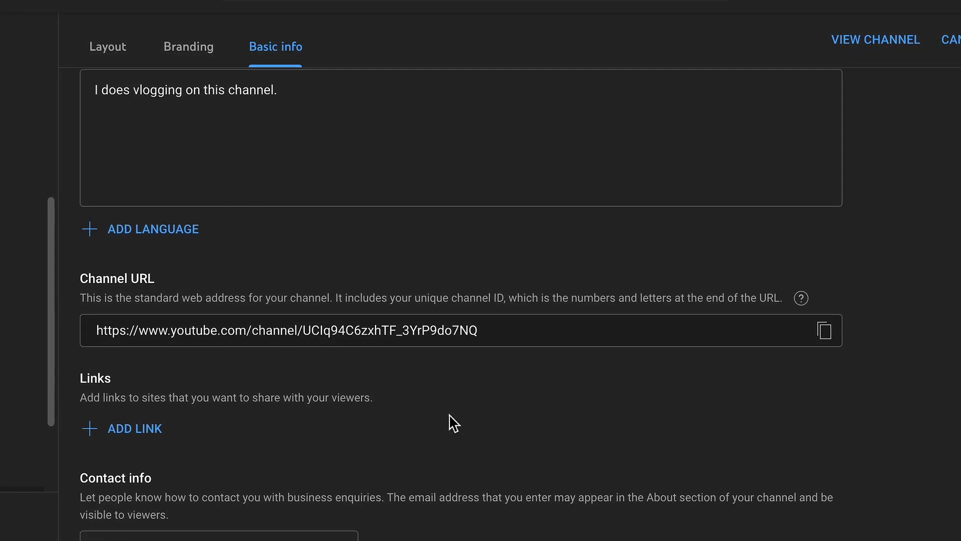
left_click_drag(81, 270, 169, 271)
left_click(103, 318)
triple_click(88, 322)
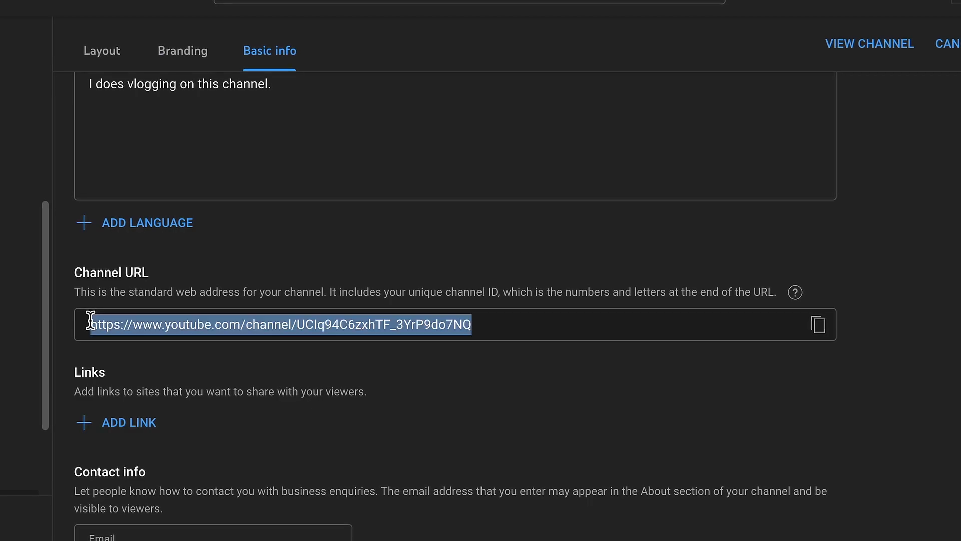
left_click(488, 326)
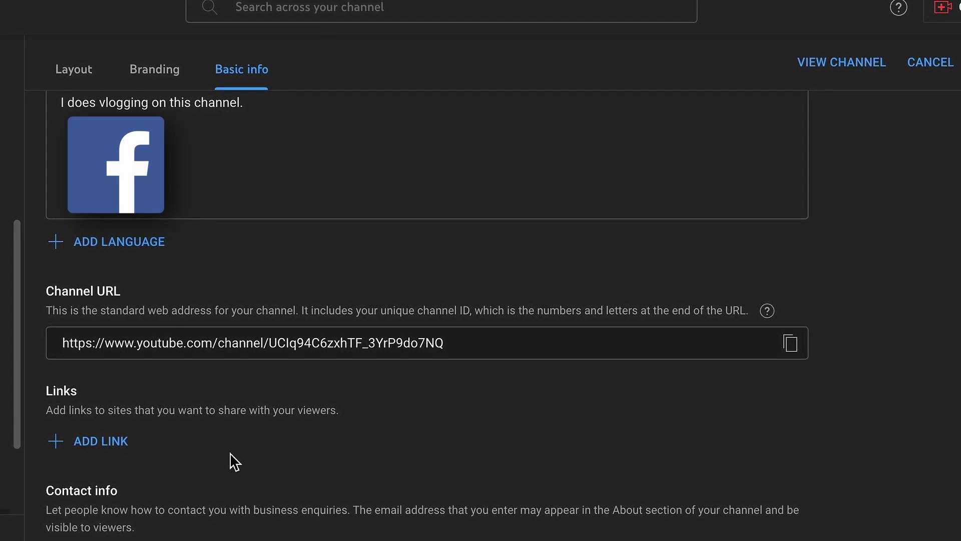
Add three channel links: Website (website.com), Facebook (facebook.com) and Instagram (instagram.com).
left_click(112, 456)
type("Website")
left_click(330, 478)
type("website.com")
left_click(375, 534)
scroll(58, 480, "down", 1)
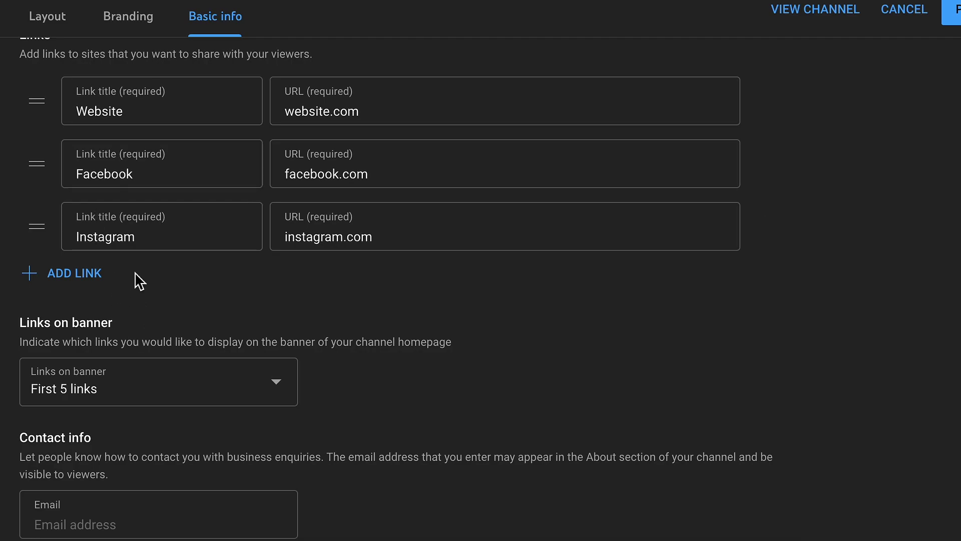
Move the Website link below Instagram and set the links on the banner to First 2 links.
scroll(131, 301, "up", 2)
left_click_drag(36, 188, 43, 333)
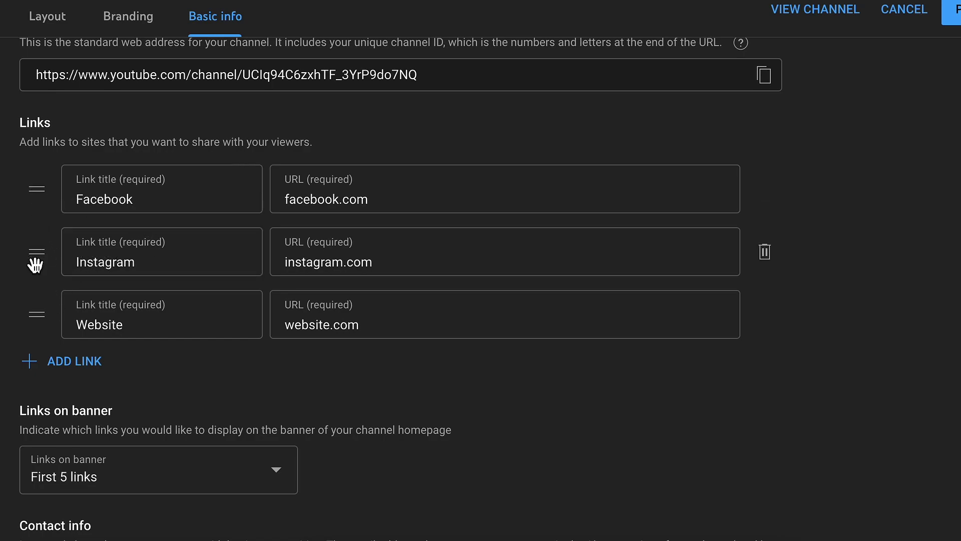
left_click(89, 472)
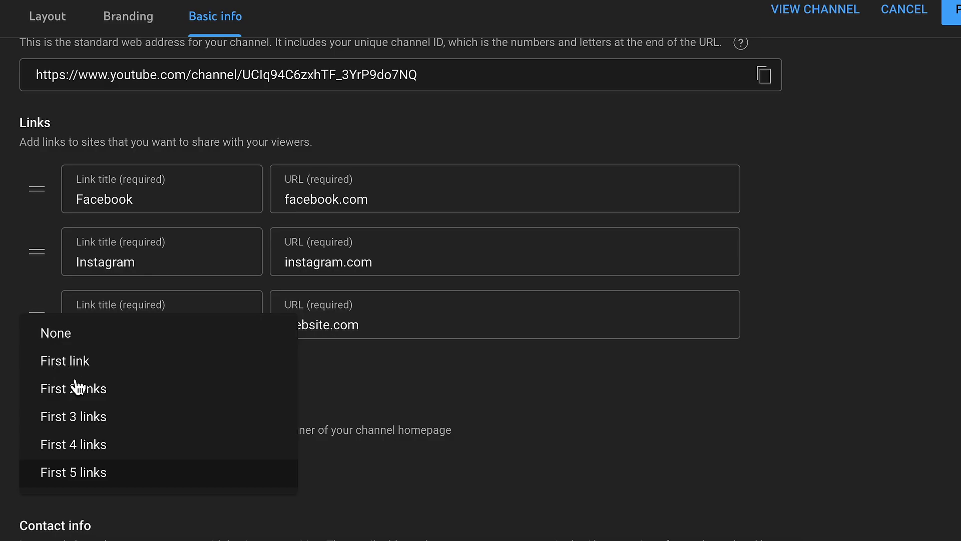
left_click(86, 388)
Enter the contact e-mail for business enquiries and publish the basic info changes.
scroll(174, 428, "down", 1)
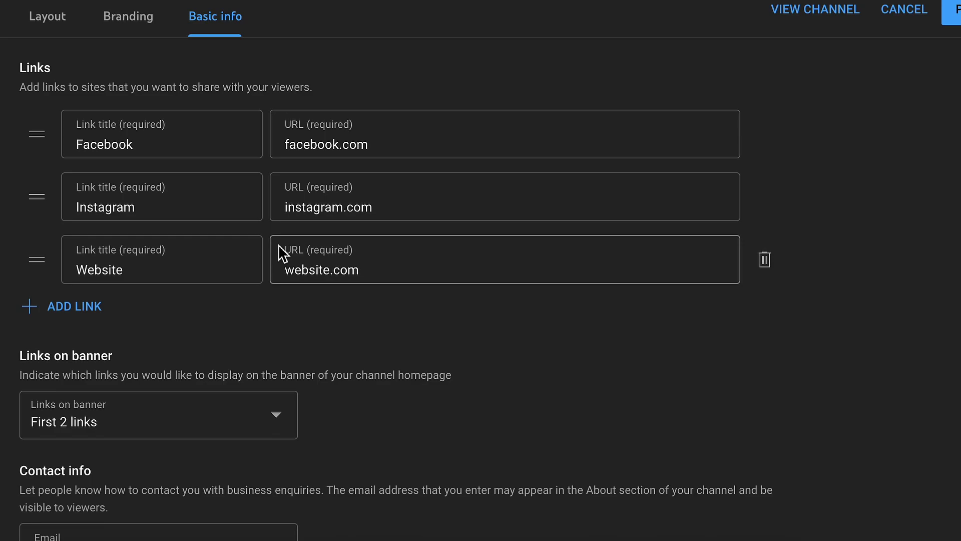
scroll(275, 397, "down", 1)
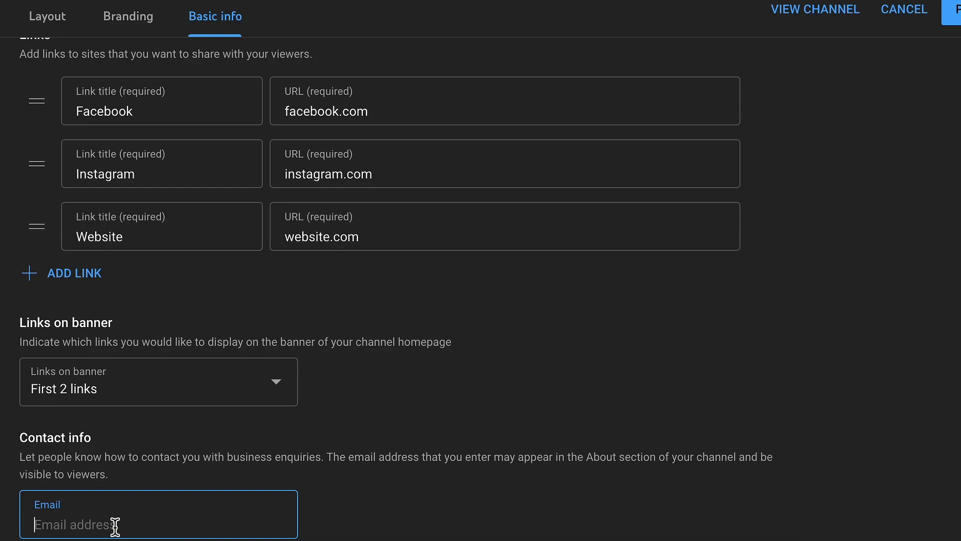
key("ctrl+v")
left_click(358, 538)
scroll(457, 498, "up", 4)
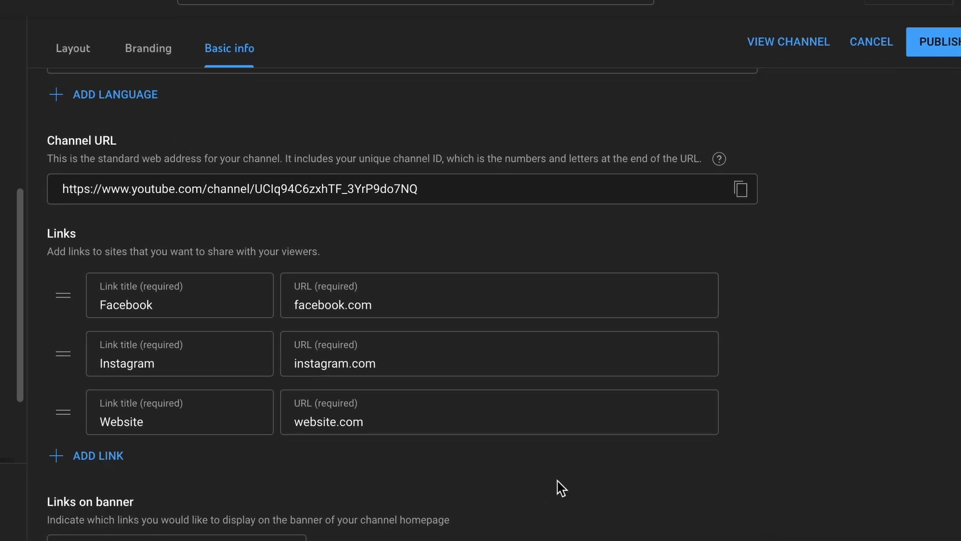
left_click(946, 43)
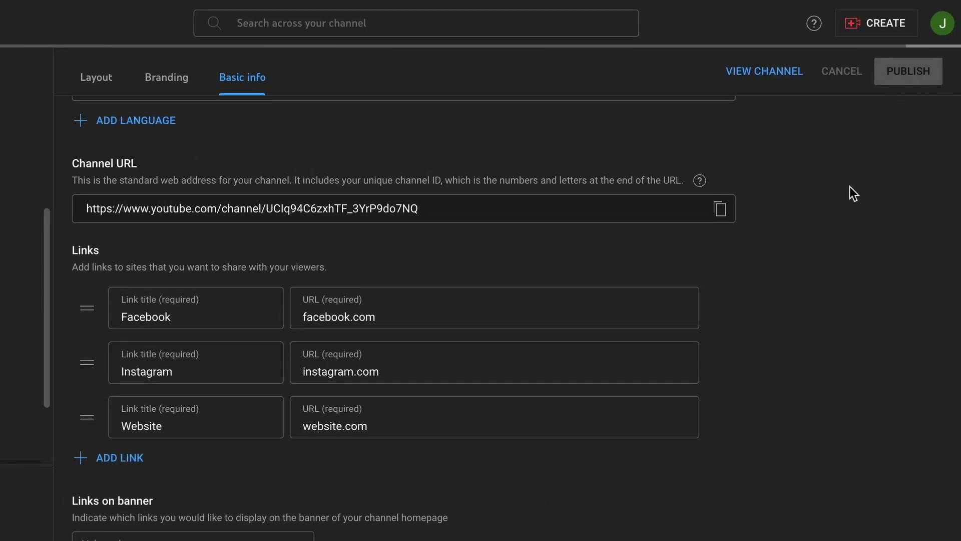
View the public channel page and check the description, business enquiry details and links in its About section.
left_click(754, 83)
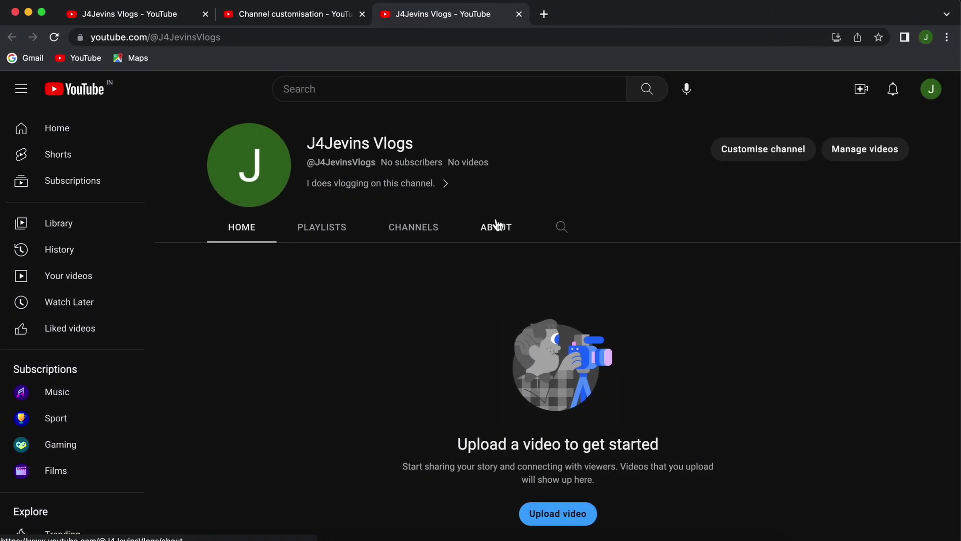
left_click(495, 227)
left_click_drag(208, 309, 301, 307)
left_click(304, 306)
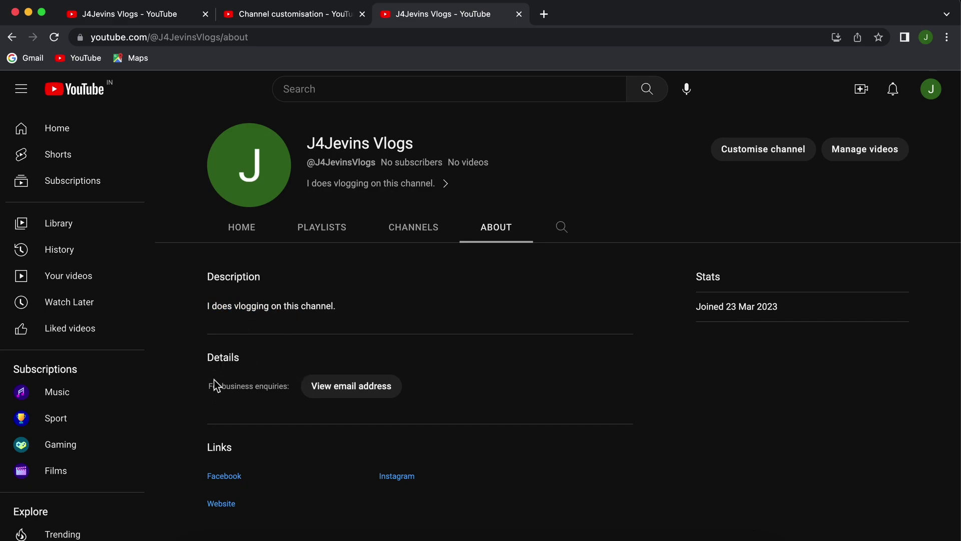
scroll(300, 406, "down", 2)
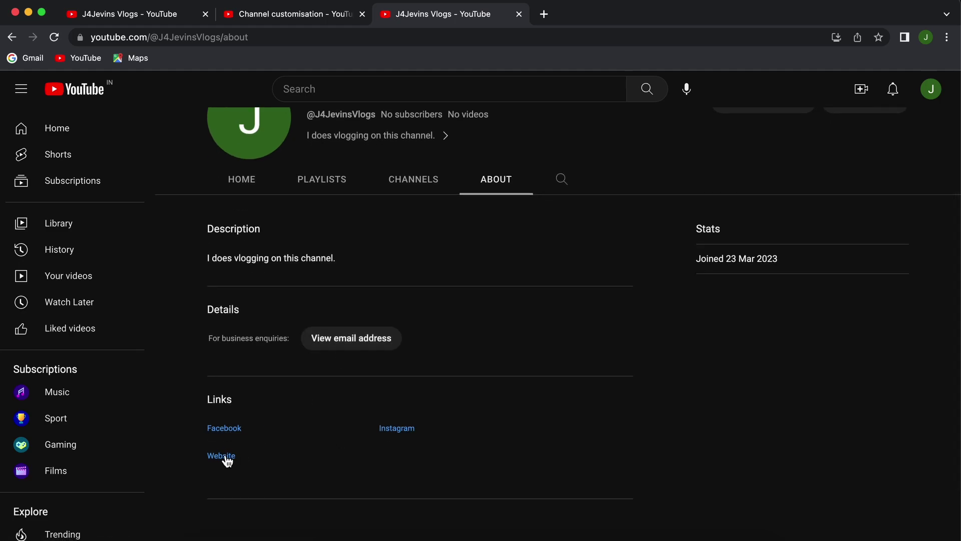
scroll(478, 263, "up", 2)
Return to channel customisation and examine the size and format requirements for the profile picture in the branding settings.
left_click(347, 16)
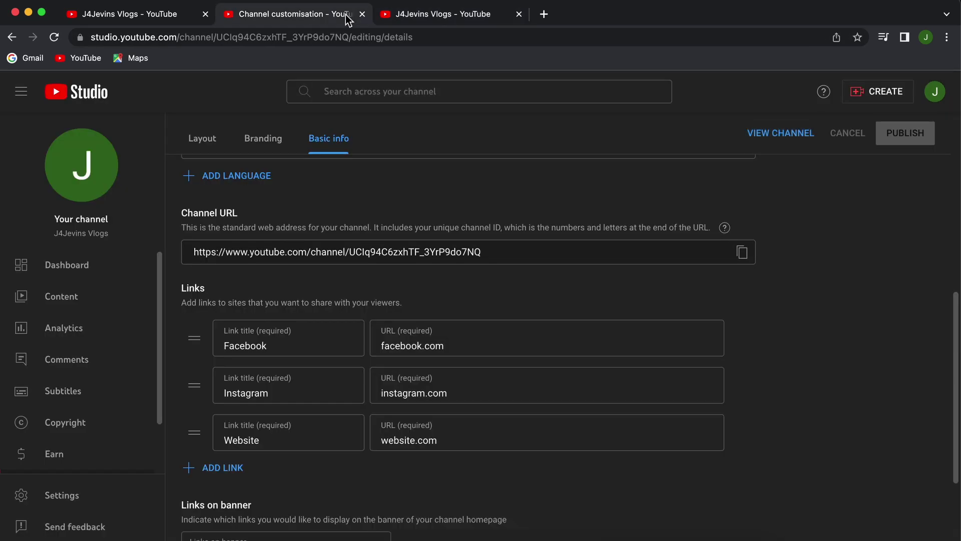
scroll(464, 334, "down", 2)
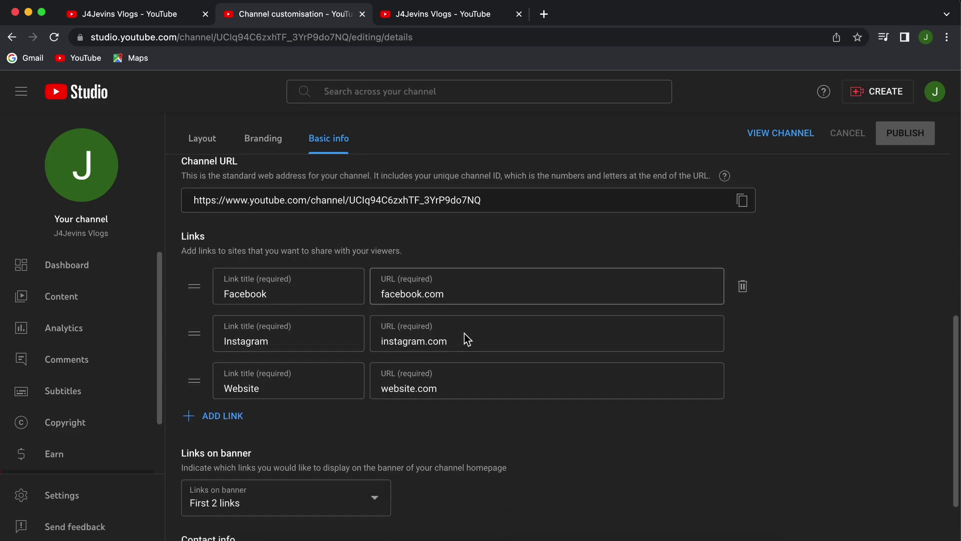
left_click(261, 141)
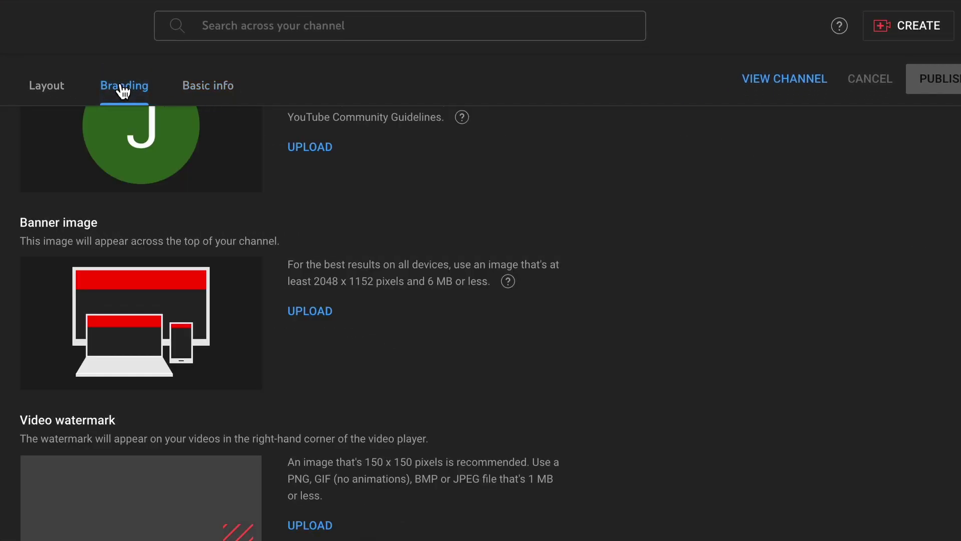
scroll(402, 193, "up", 2)
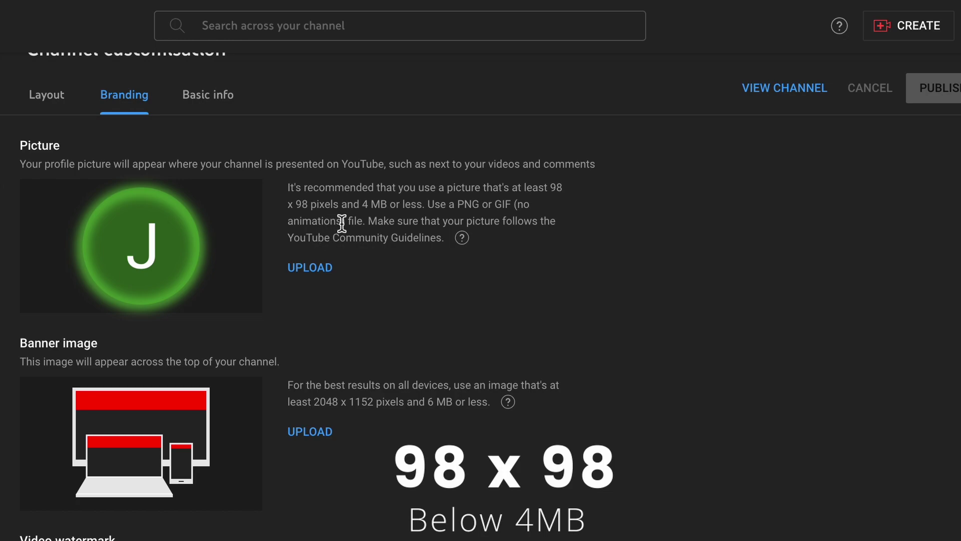
left_click_drag(362, 204, 423, 221)
left_click(422, 208)
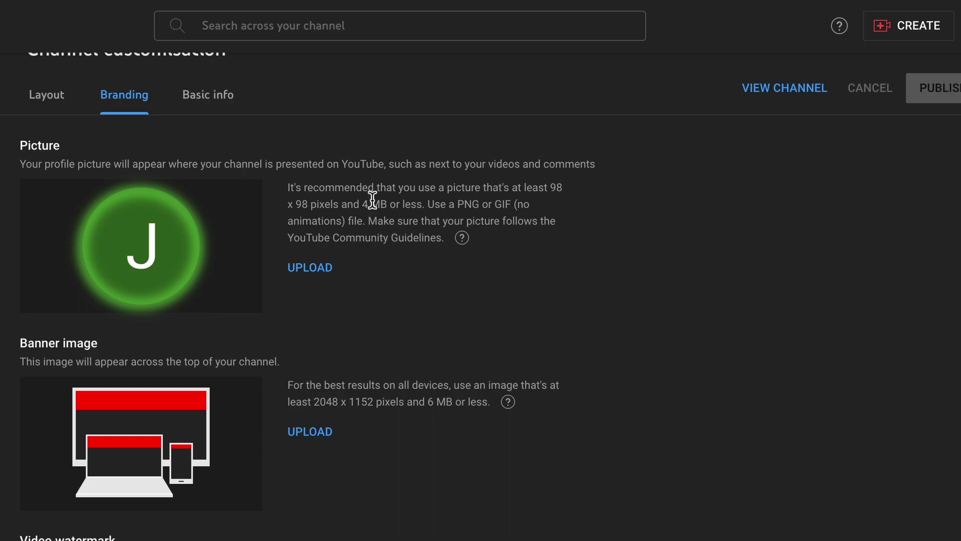
Upload Logo.png from the YoutubeChannel folder as the profile picture.
left_click(317, 271)
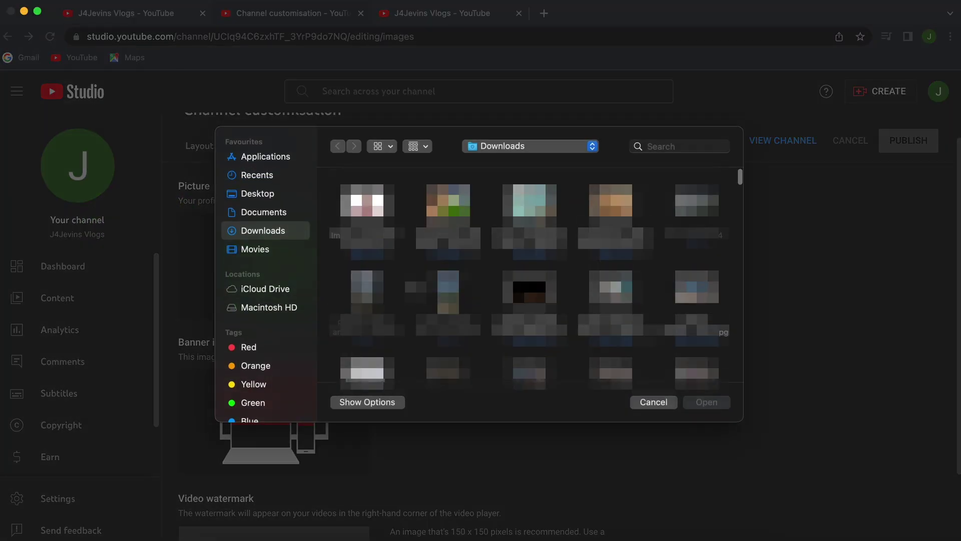
left_click(290, 216)
double_click(365, 216)
double_click(371, 214)
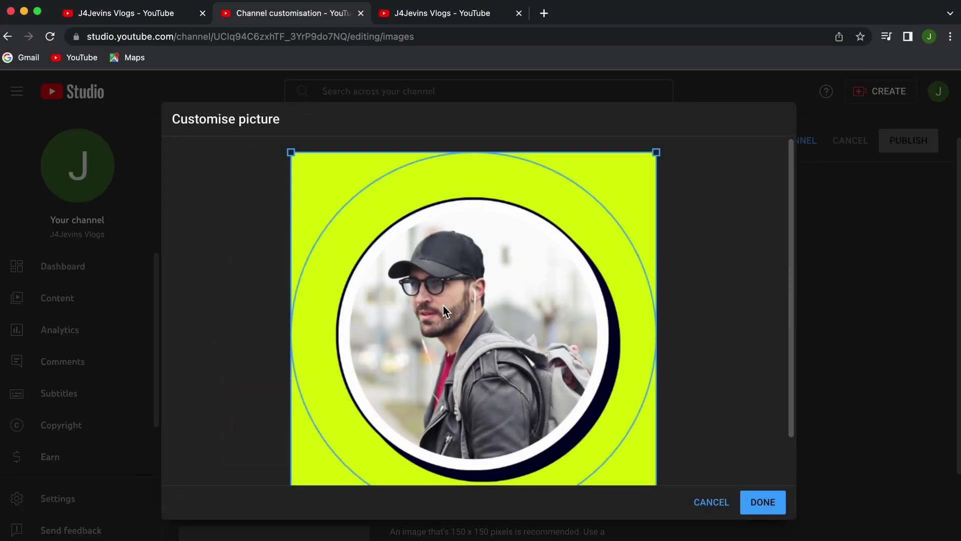
Crop the profile picture closely around the circular portrait and apply the crop.
left_click_drag(292, 152, 390, 251)
left_click_drag(509, 341, 464, 286)
left_click_drag(610, 459, 618, 475)
left_click_drag(577, 392, 574, 393)
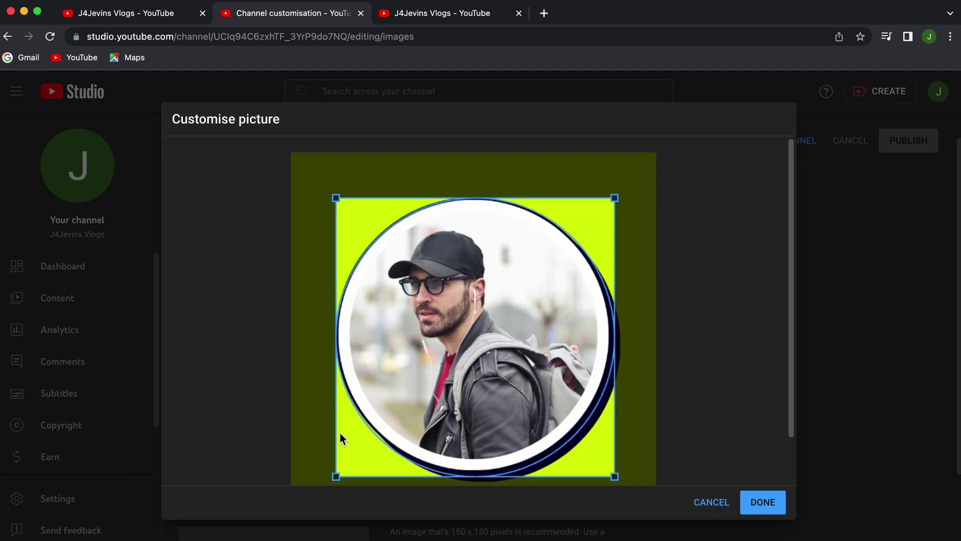
left_click(762, 503)
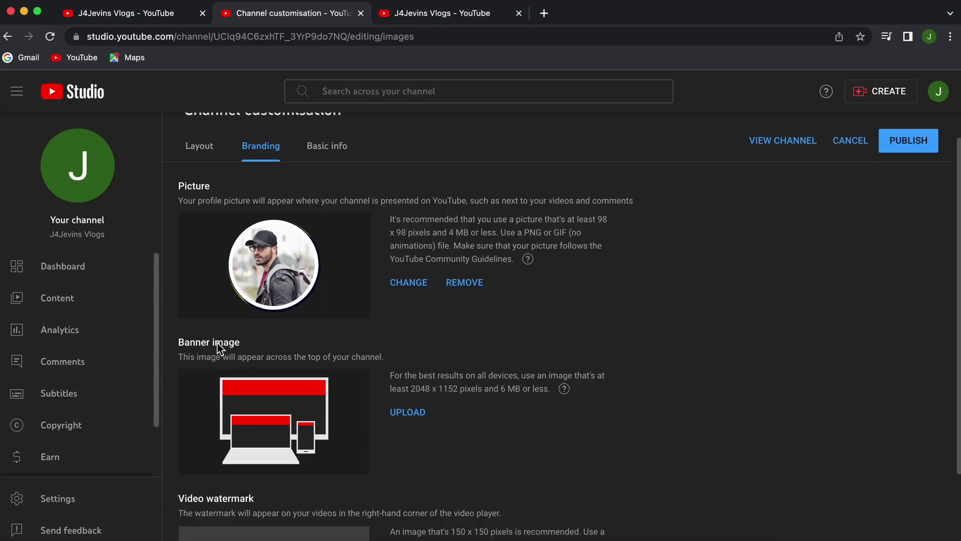
Upload Banner.png from the YoutubeChannel folder as the banner image and apply its default crop.
left_click(415, 413)
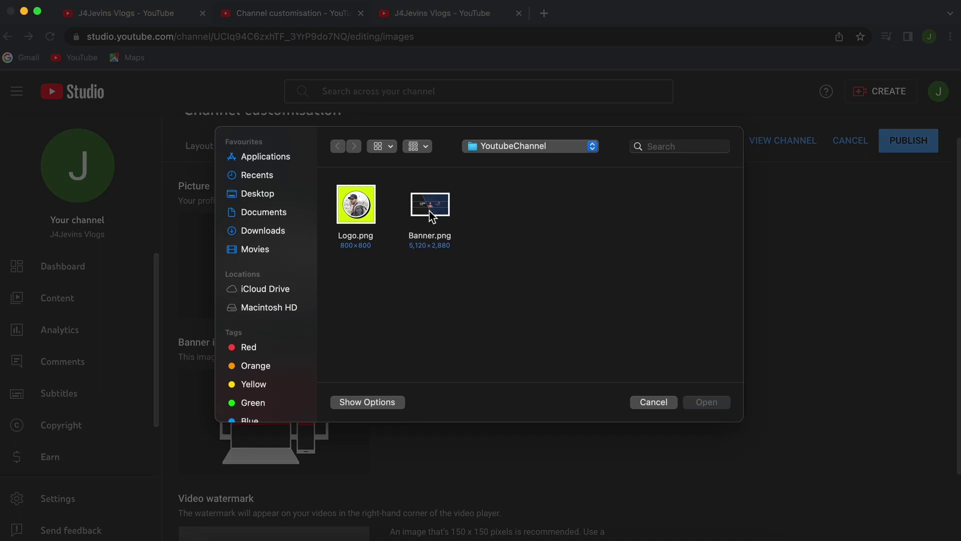
left_click(429, 211)
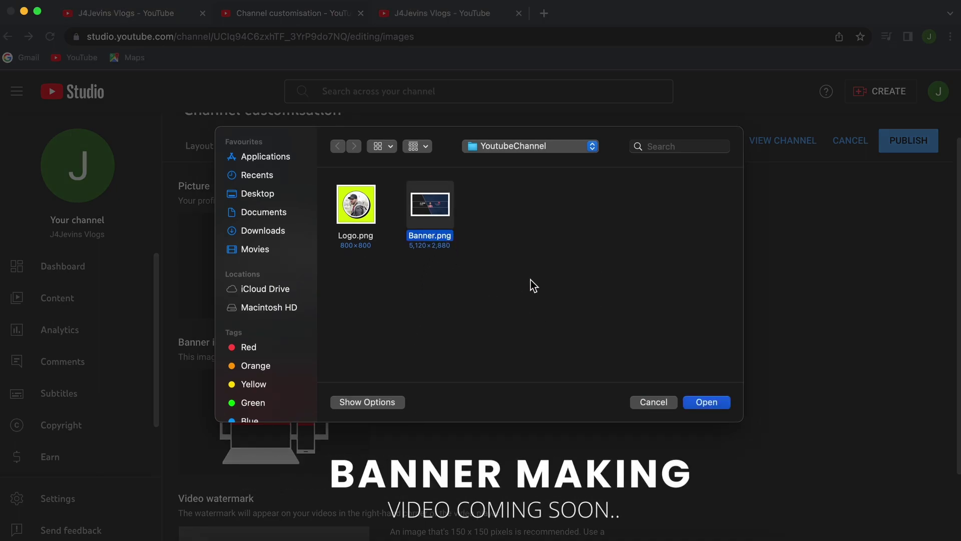
left_click(693, 402)
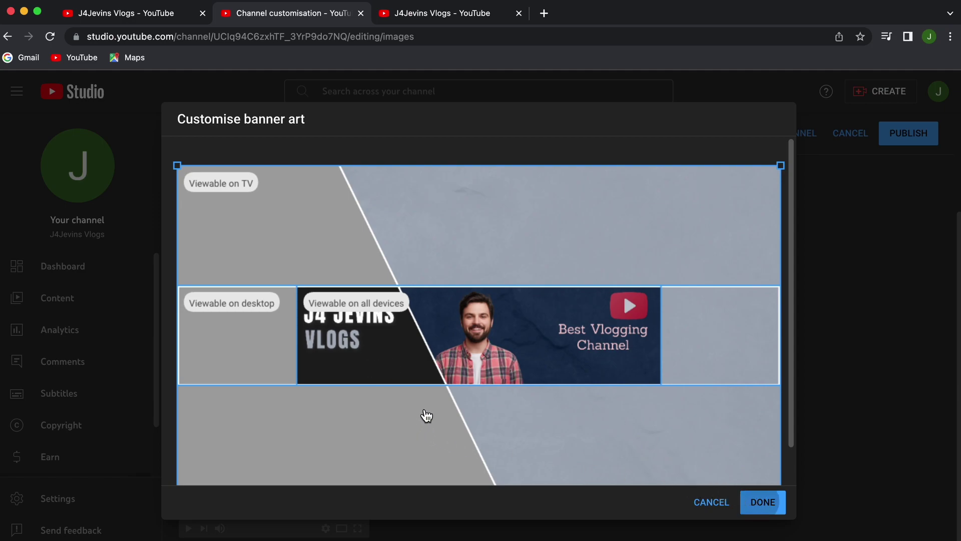
left_click(757, 513)
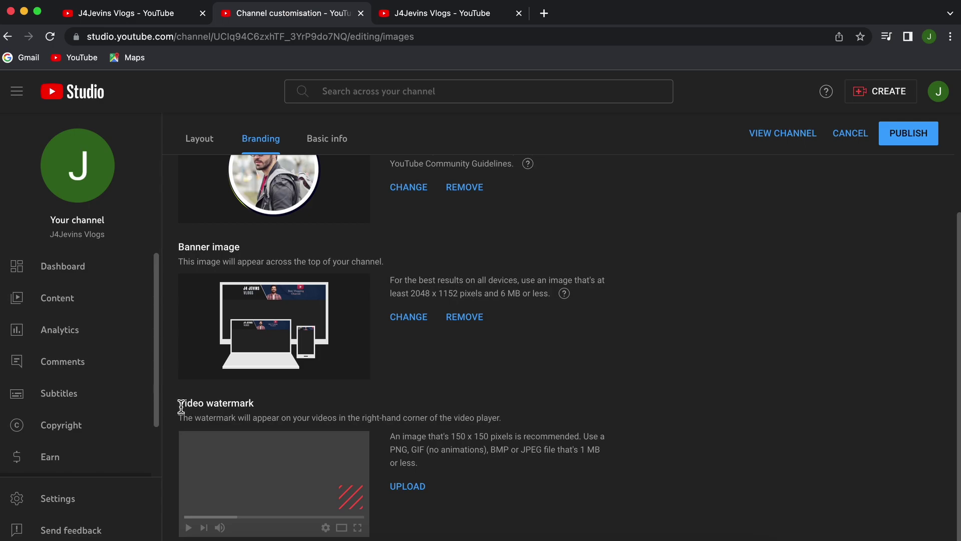
Upload VideoWatermark.png from the YoutubeChannel folder as the video watermark and apply its default crop.
left_click_drag(180, 405, 262, 405)
left_click(260, 404)
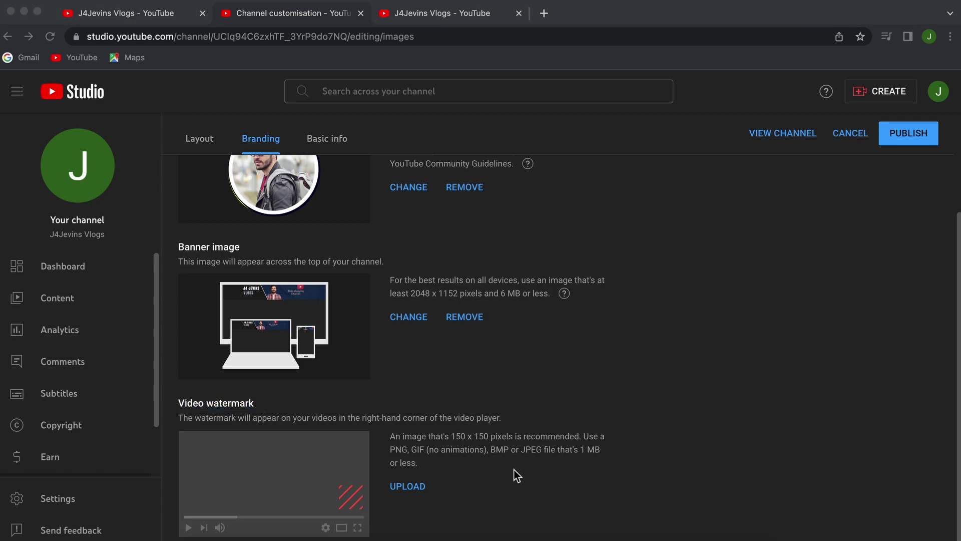
left_click(408, 486)
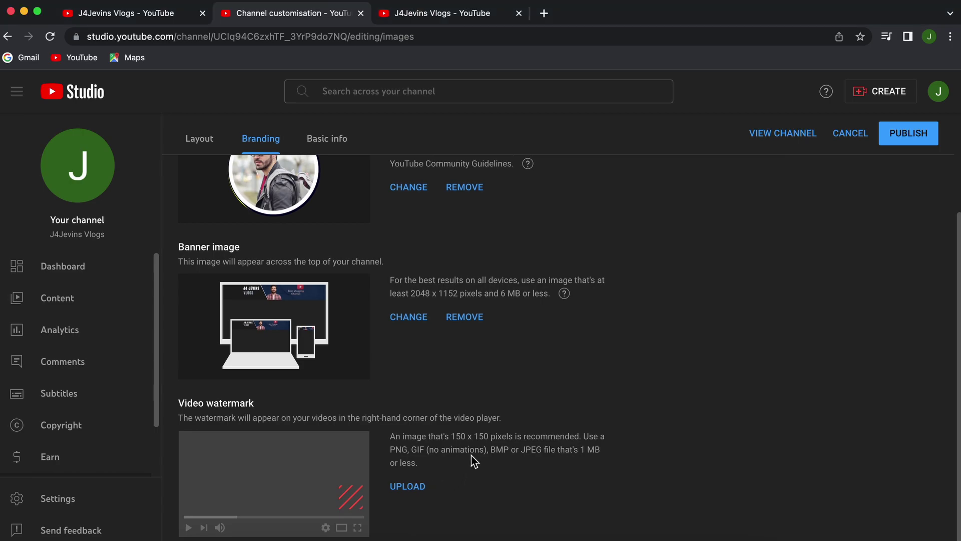
scroll(470, 454, "up", 2)
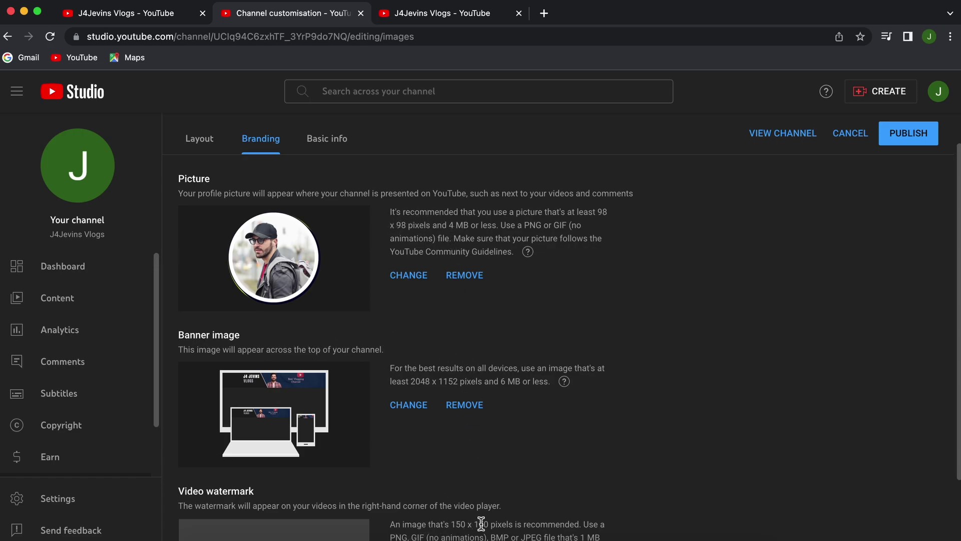
scroll(484, 521, "down", 2)
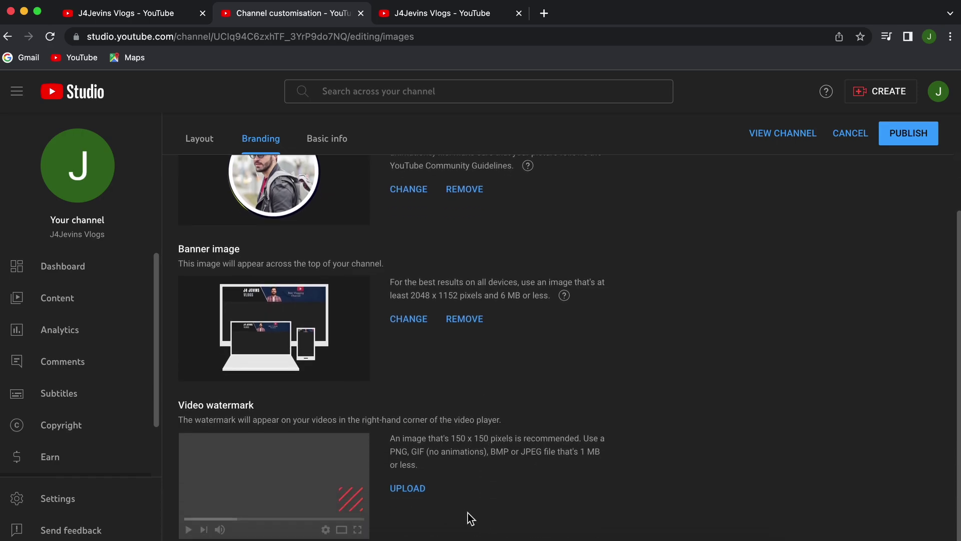
left_click(421, 497)
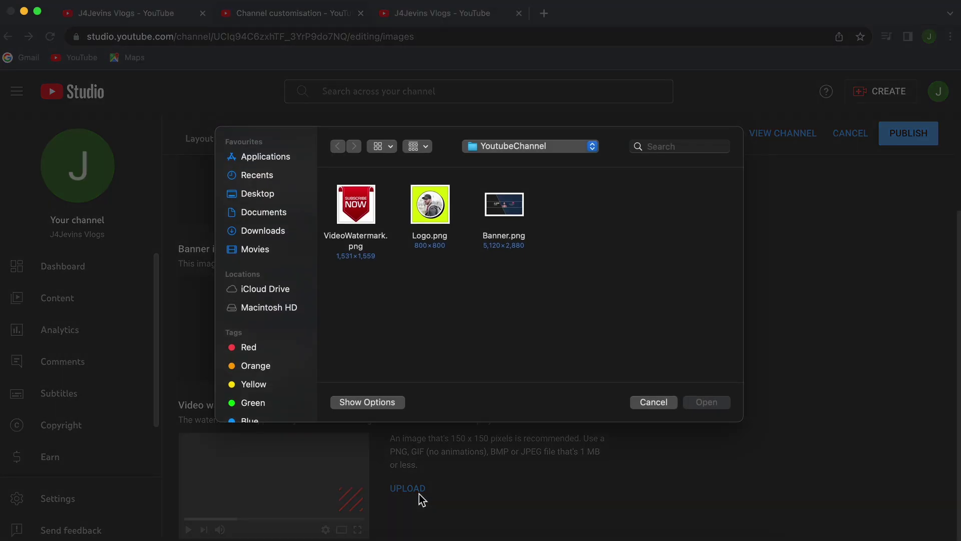
left_click(364, 217)
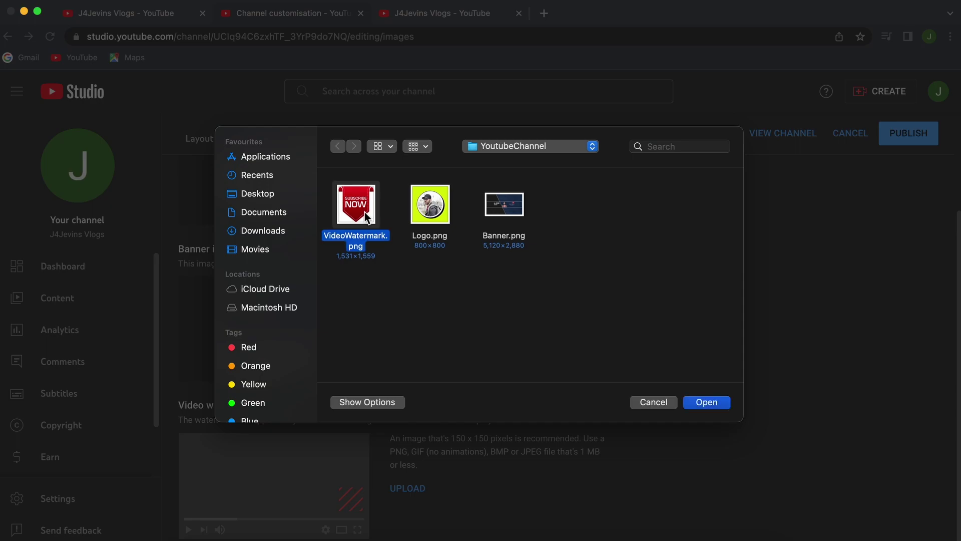
left_click(715, 401)
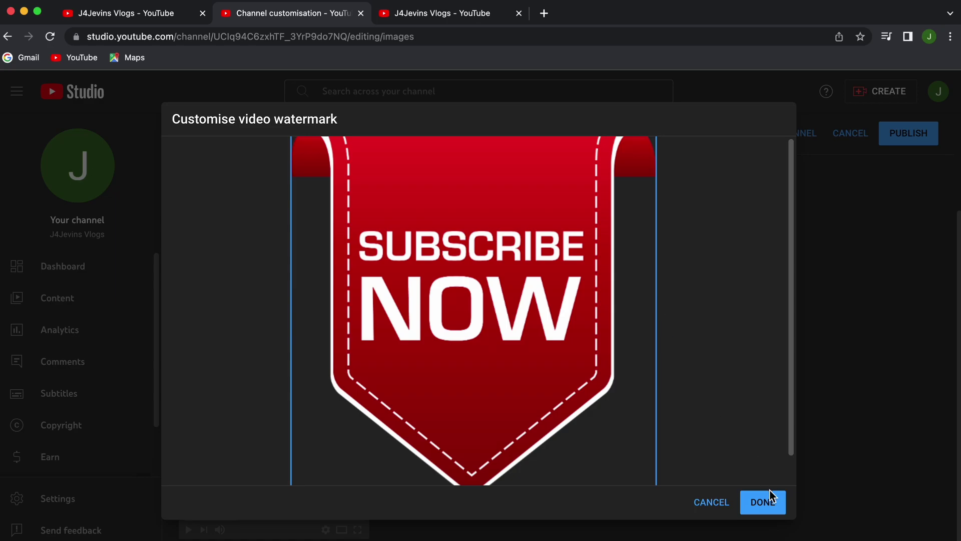
left_click(763, 502)
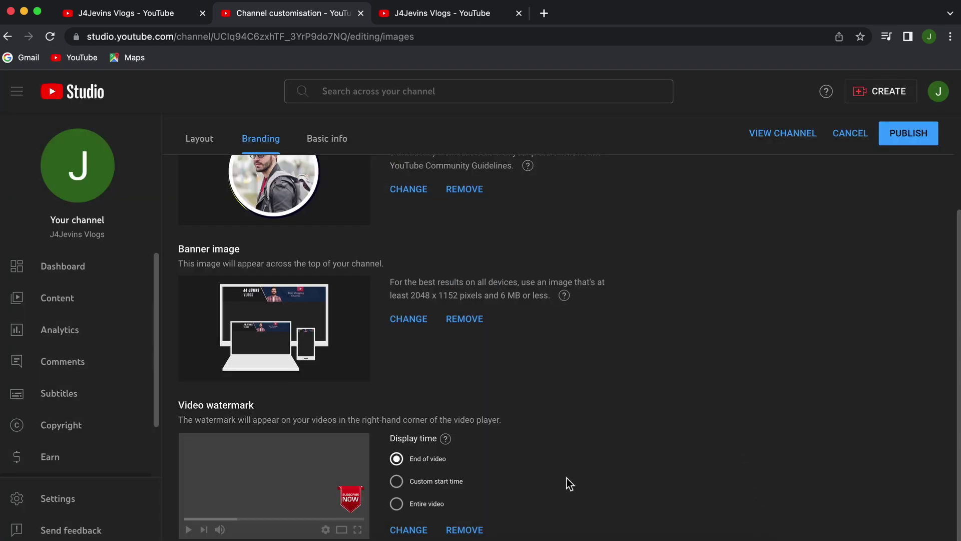
Set the video watermark's display time to Entire video and publish the branding changes.
scroll(570, 483, "down", 1)
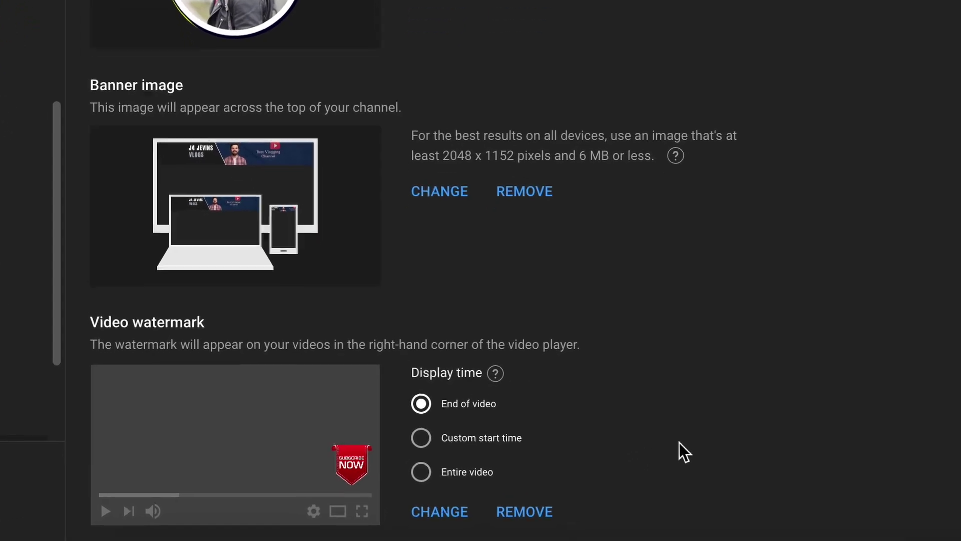
left_click_drag(391, 436, 410, 436)
left_click_drag(467, 331, 519, 332)
left_click(617, 356)
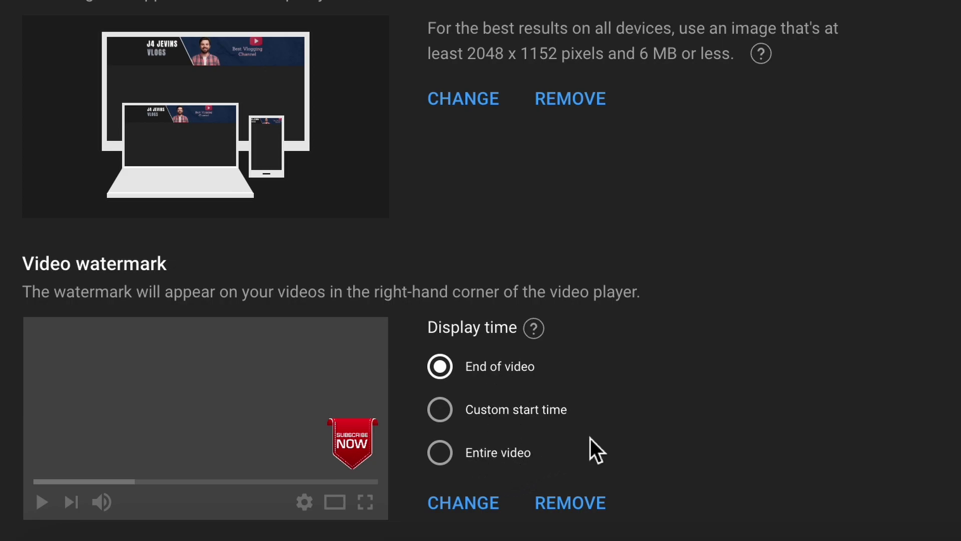
left_click(447, 456)
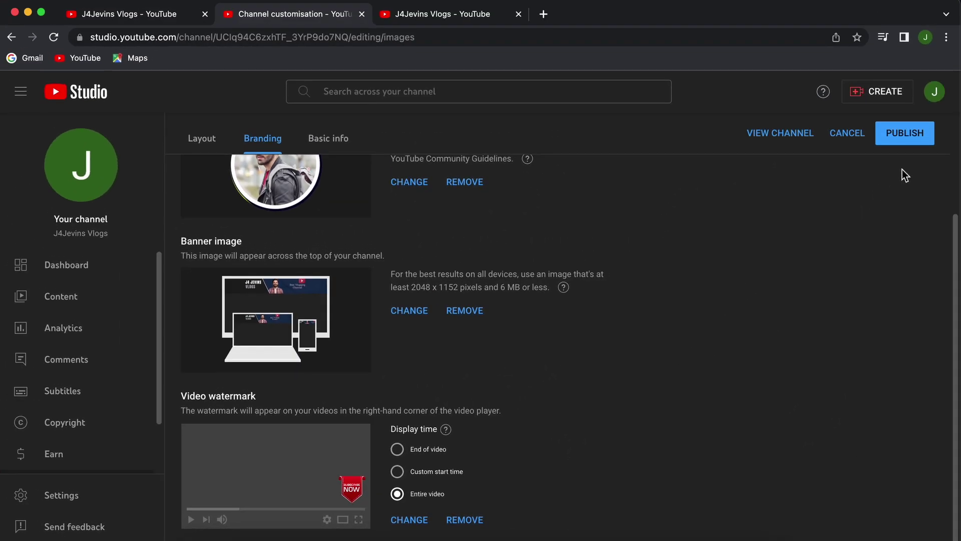
left_click(913, 146)
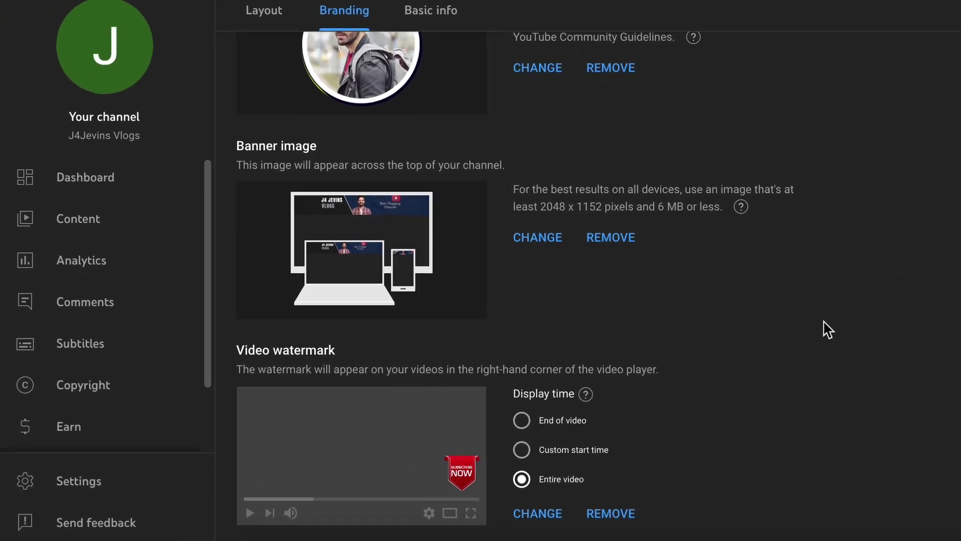
Set the default currency to INR – Indian Rupee in the general channel settings.
left_click(121, 476)
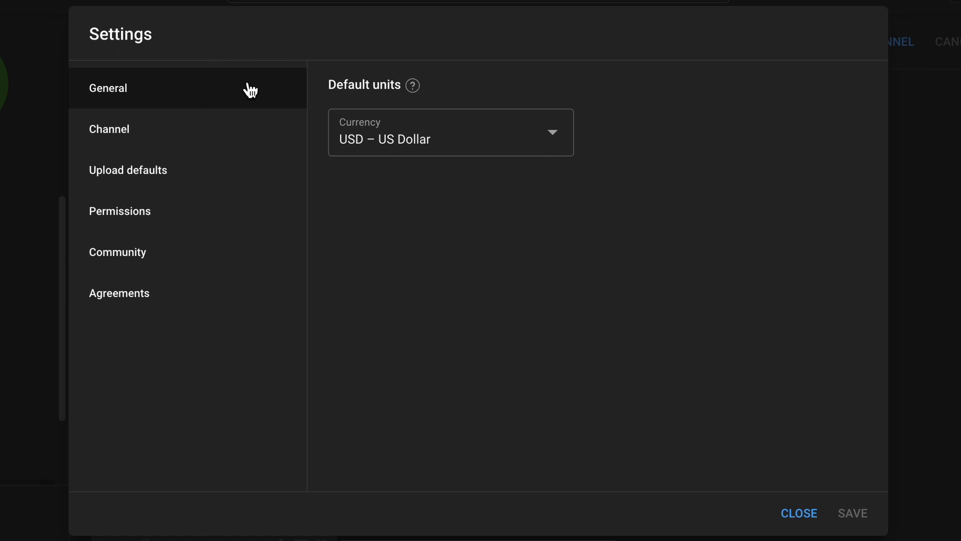
left_click(395, 145)
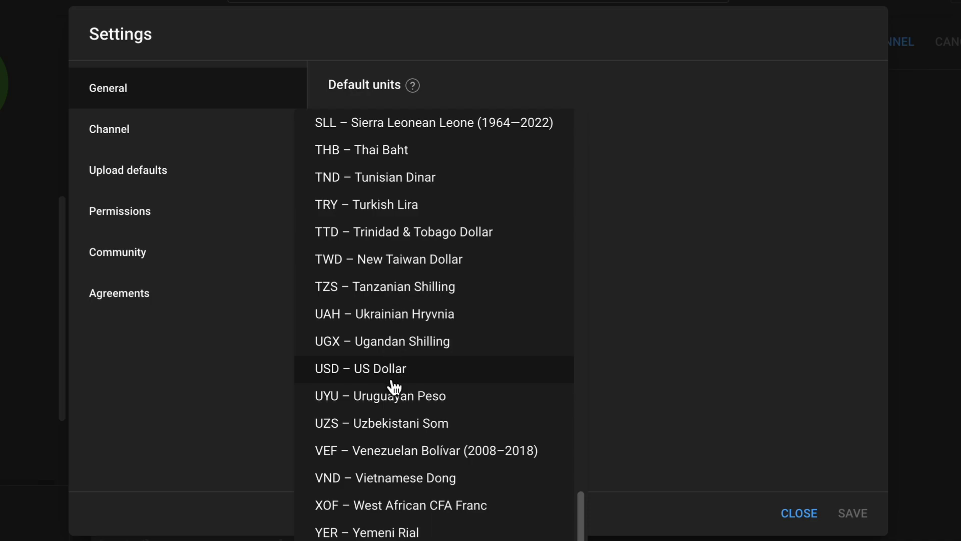
left_click_drag(585, 528, 576, 290)
left_click(432, 311)
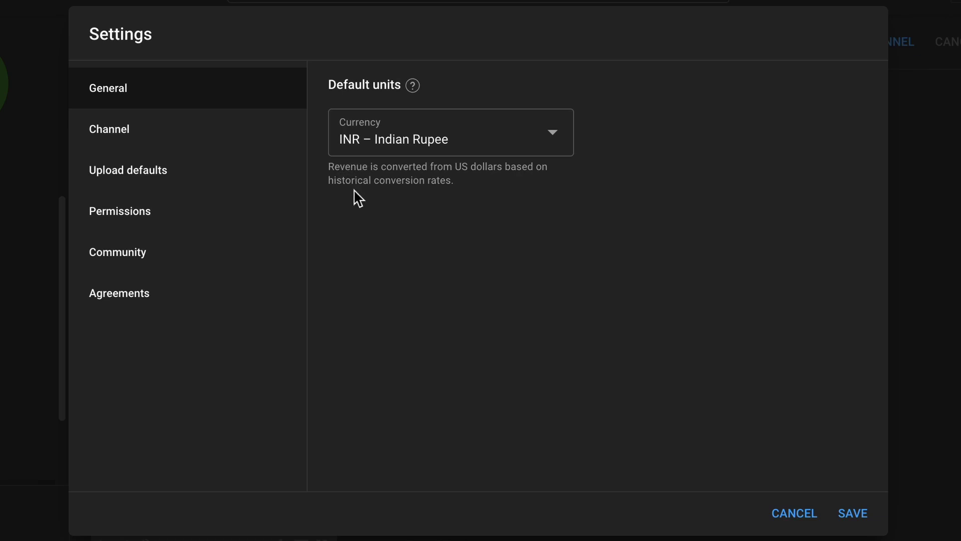
Set the channel's country of residence to India and add the keywords J4jevinsvlogs, vlog, vlogging and travel.
left_click(164, 143)
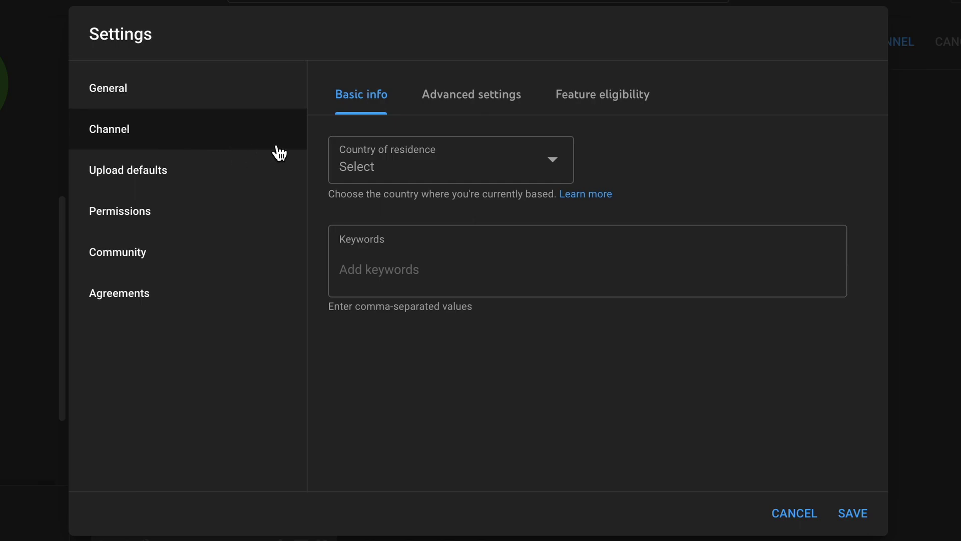
left_click(389, 180)
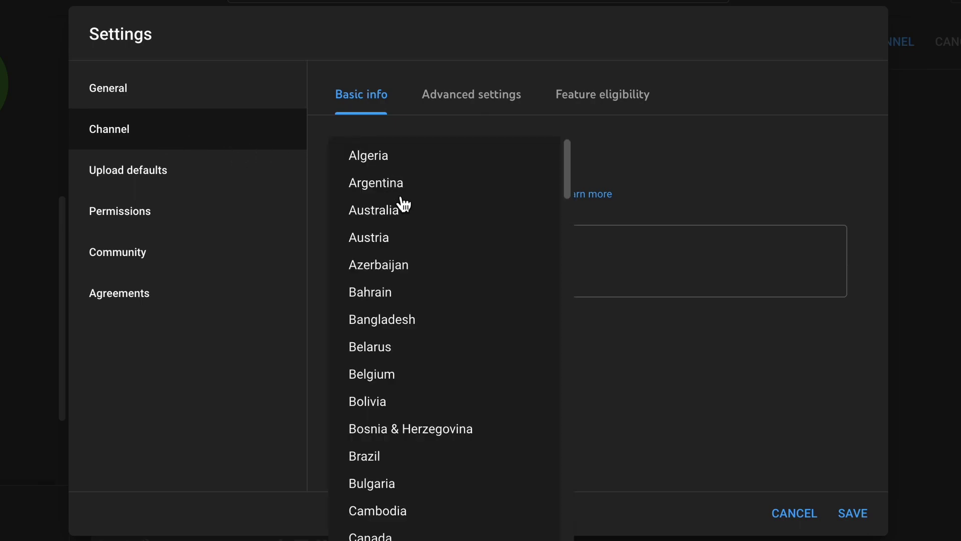
left_click_drag(569, 155, 551, 296)
left_click(395, 281)
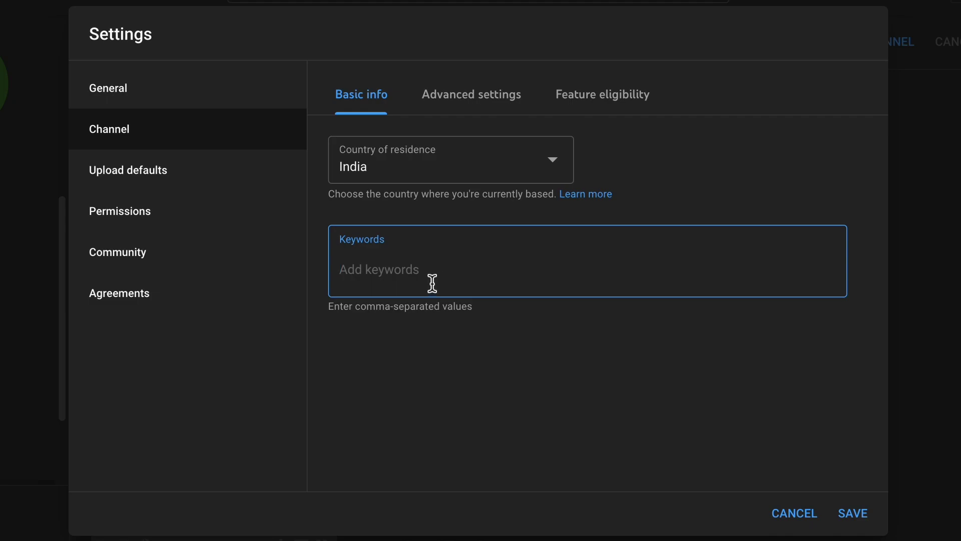
type("J4jevinsvlogs,vlog,vlogging,travel")
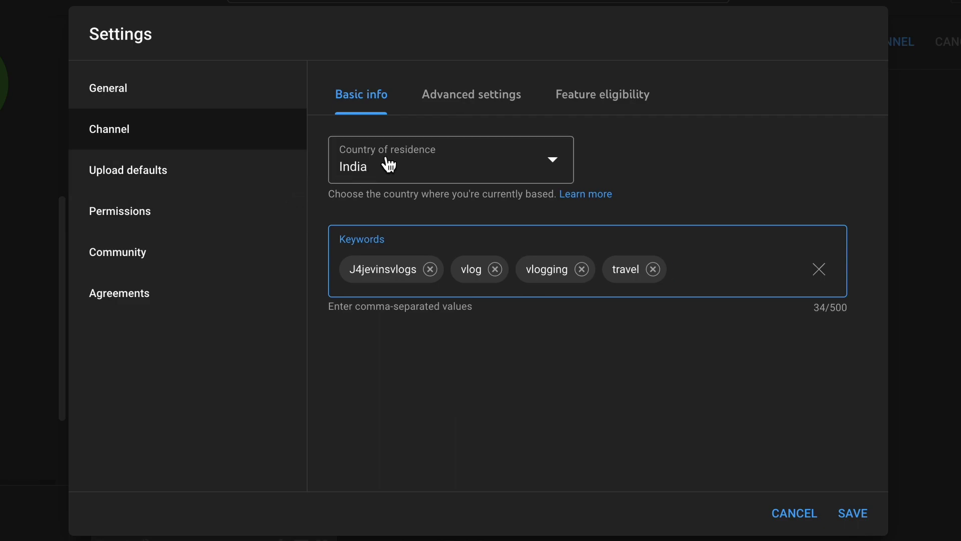
Review the channel's advanced settings and turn on hiding potentially inappropriate words in automatic captions.
left_click(453, 114)
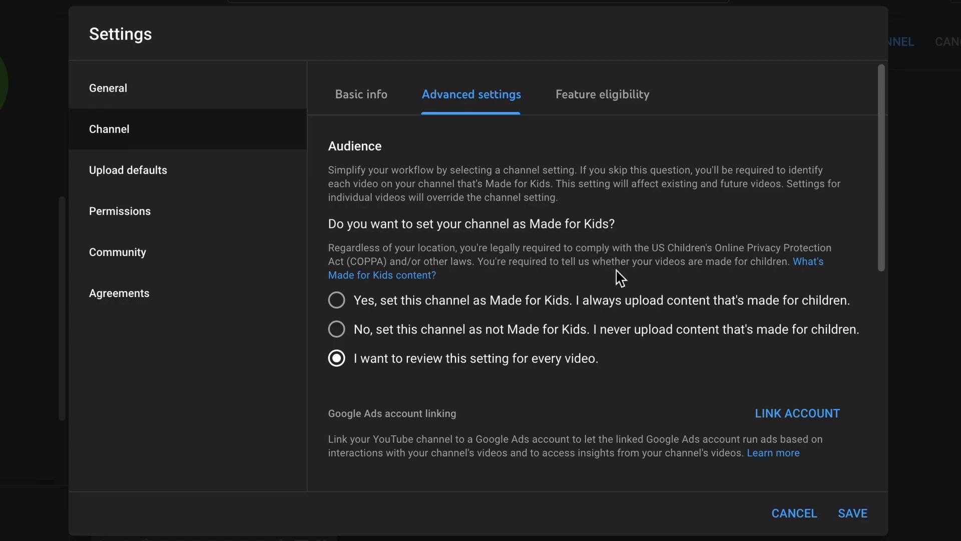
scroll(619, 278, "down", 1)
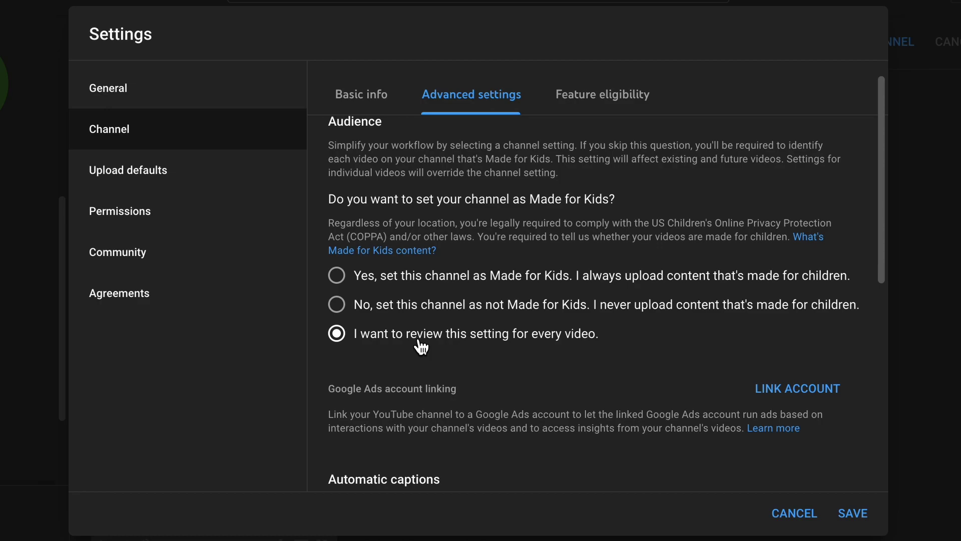
scroll(511, 371, "down", 3)
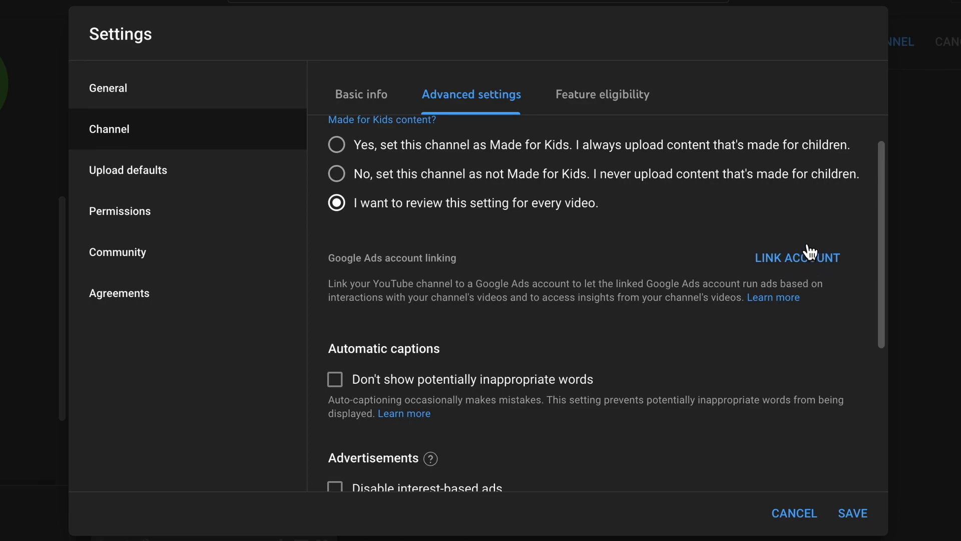
scroll(807, 270, "down", 3)
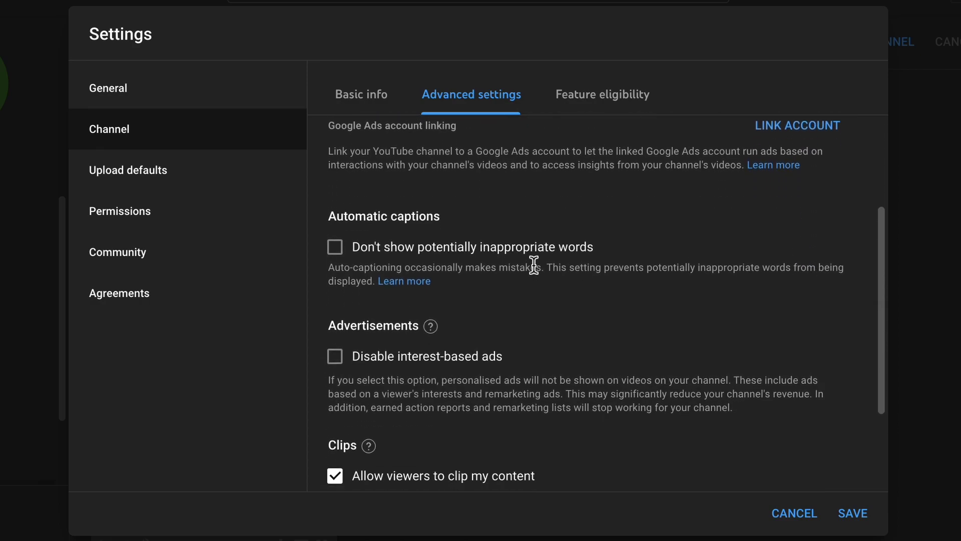
left_click_drag(328, 219, 468, 229)
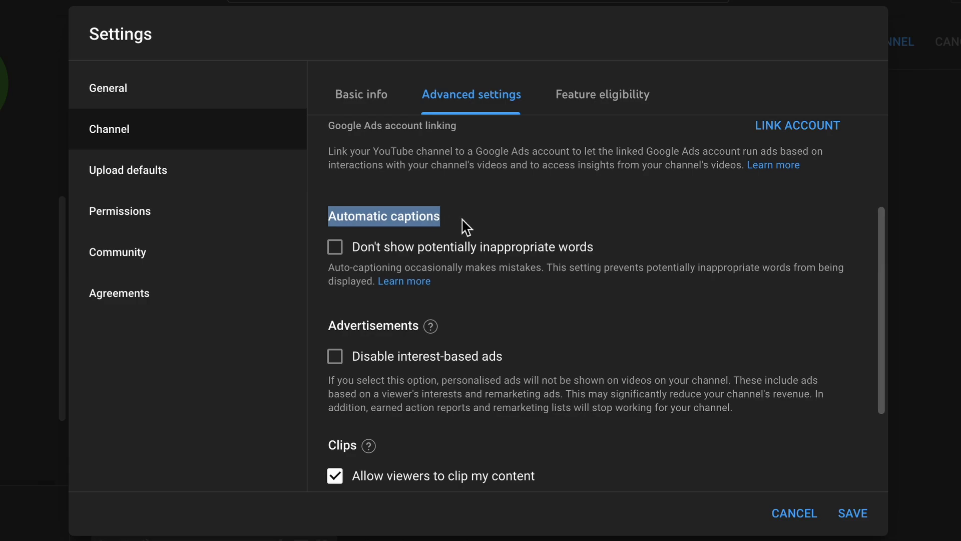
left_click(465, 226)
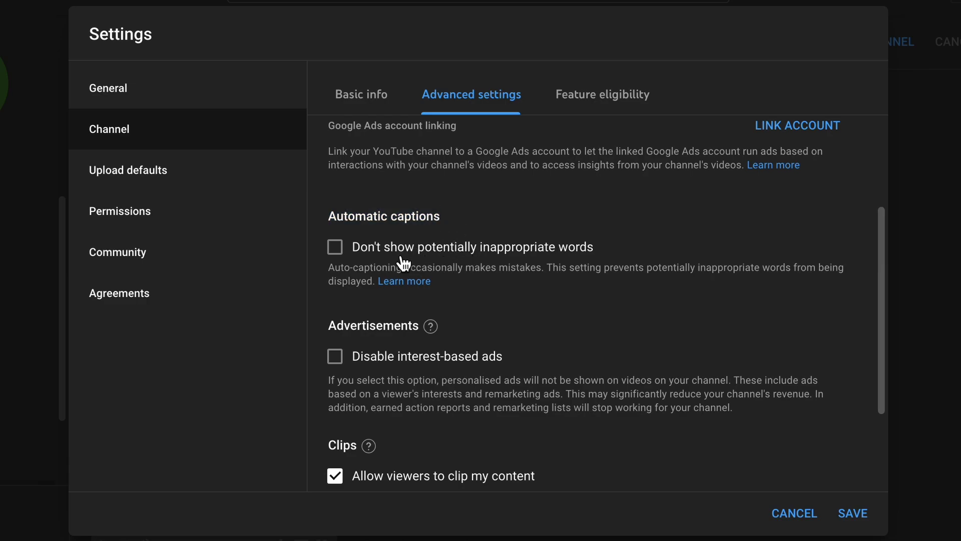
left_click(352, 256)
scroll(564, 352, "down", 3)
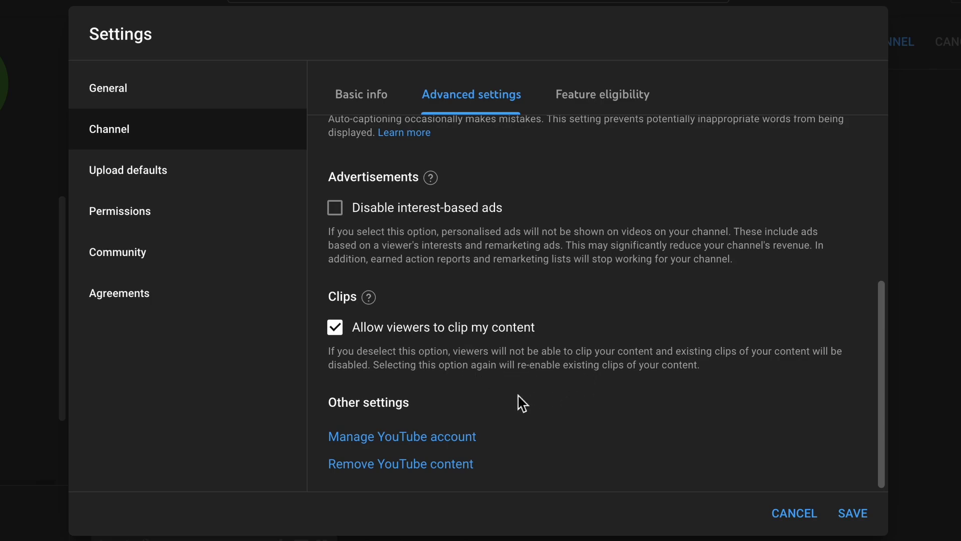
Examine the abilities and requirements listed under Standard features in the channel's feature eligibility, then collapse the section.
left_click(617, 110)
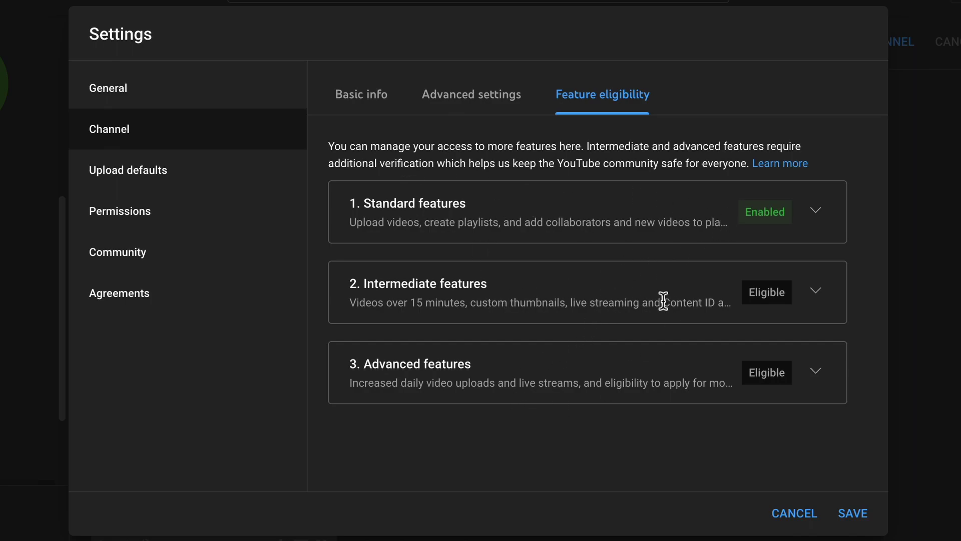
left_click(829, 219)
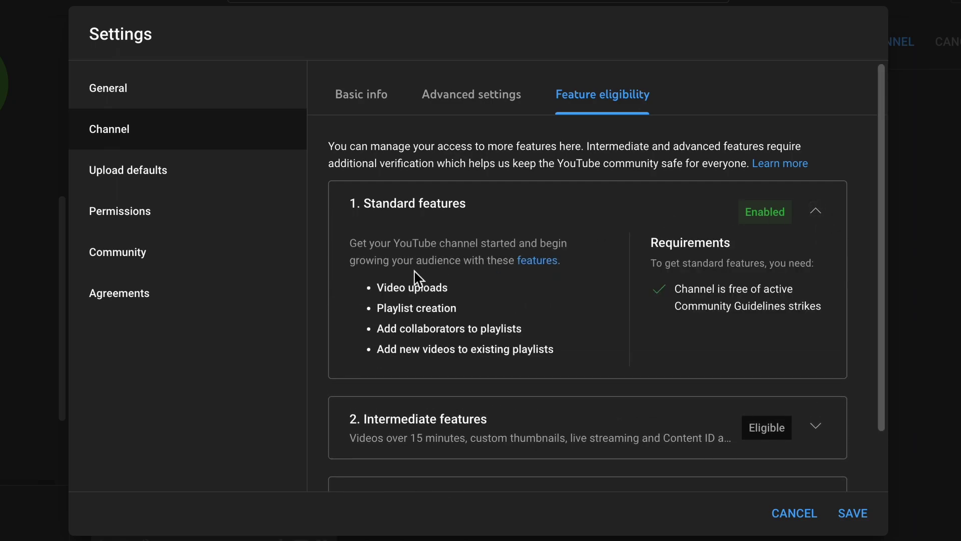
left_click_drag(378, 289, 452, 294)
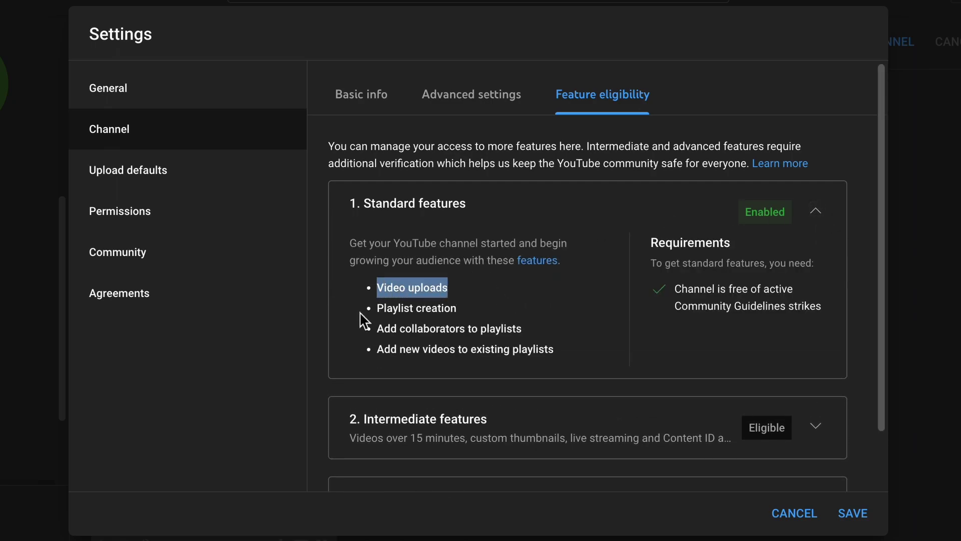
left_click_drag(377, 309, 474, 314)
left_click(389, 335)
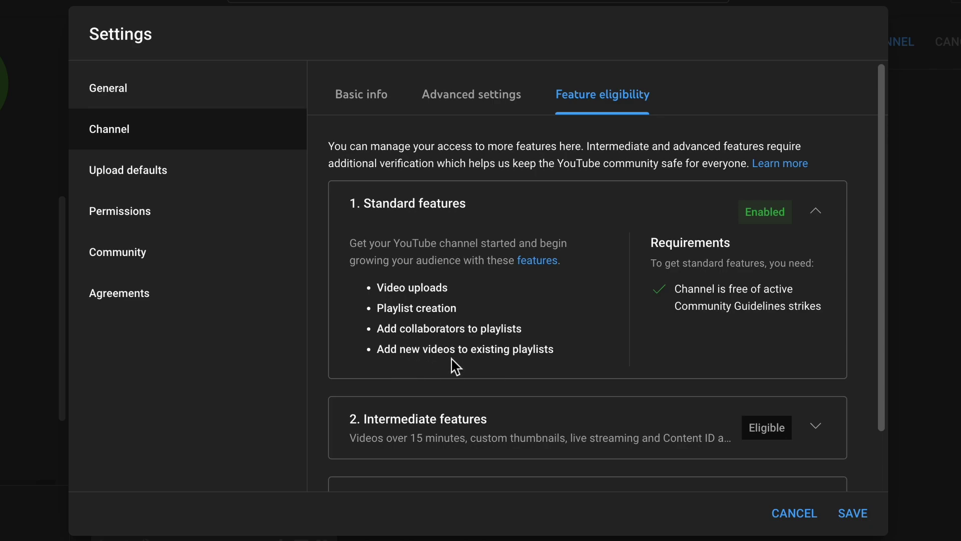
left_click(817, 214)
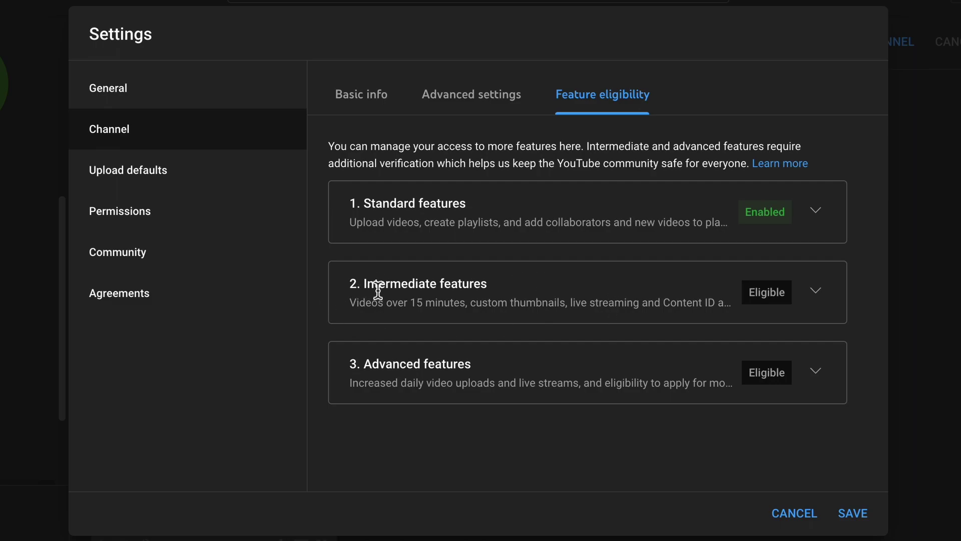
Examine the abilities and requirements listed under Intermediate features in the channel's feature eligibility.
left_click(820, 297)
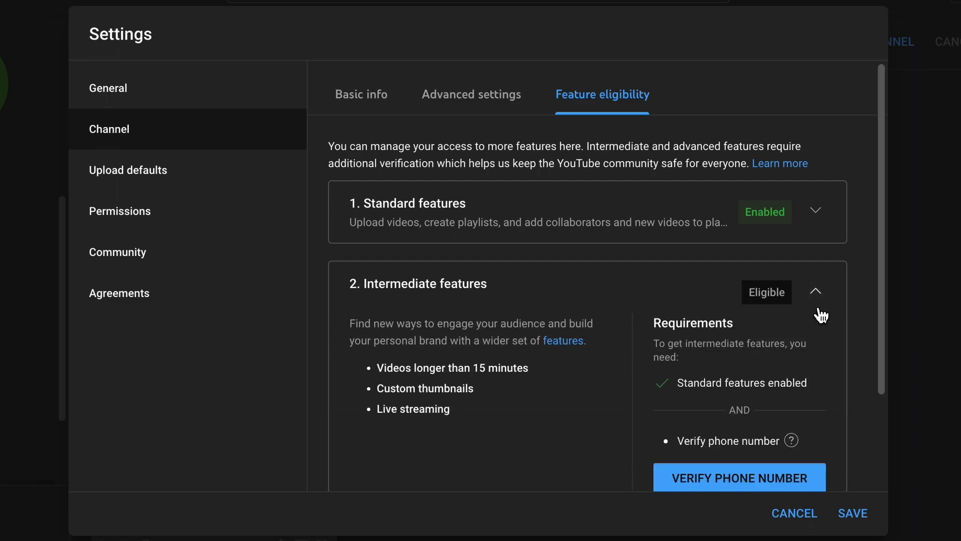
scroll(691, 399, "down", 2)
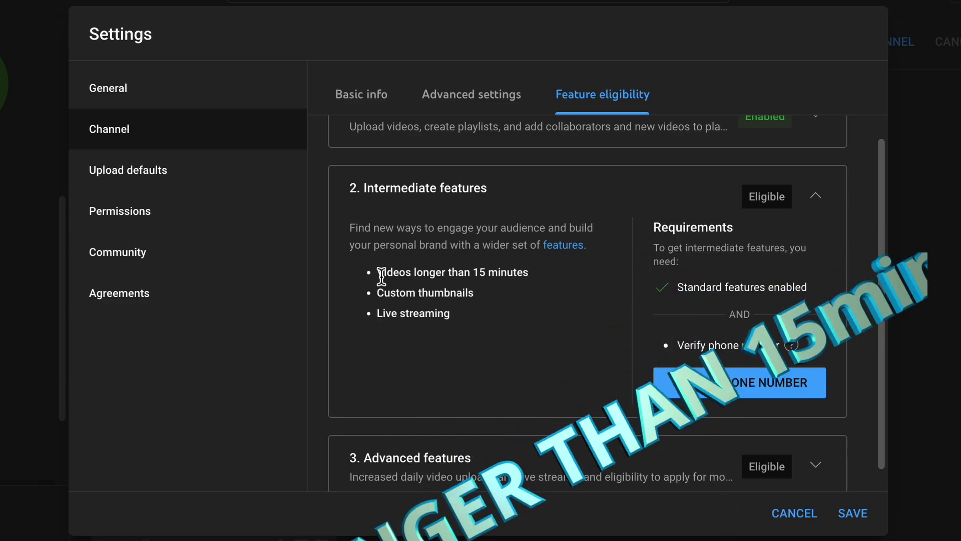
left_click_drag(380, 273, 503, 274)
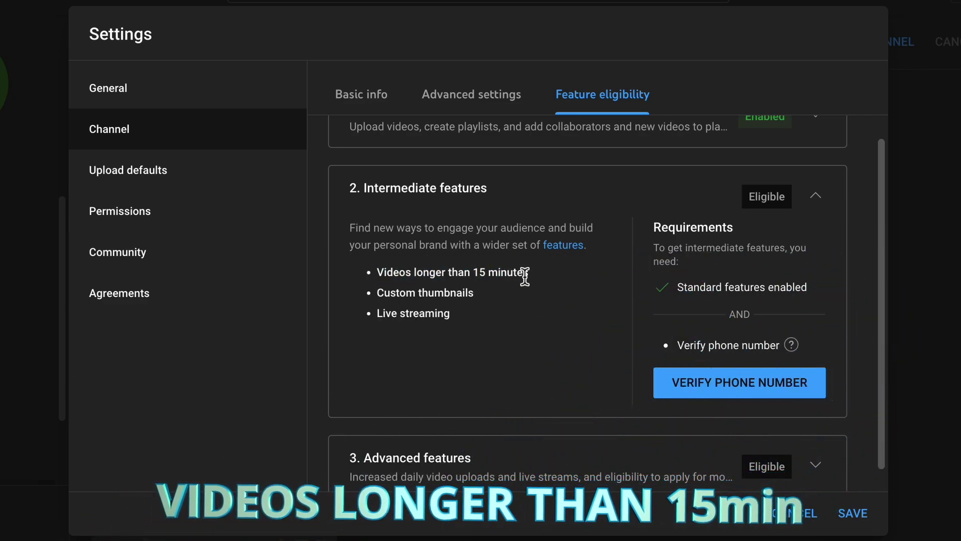
left_click_drag(377, 292, 480, 305)
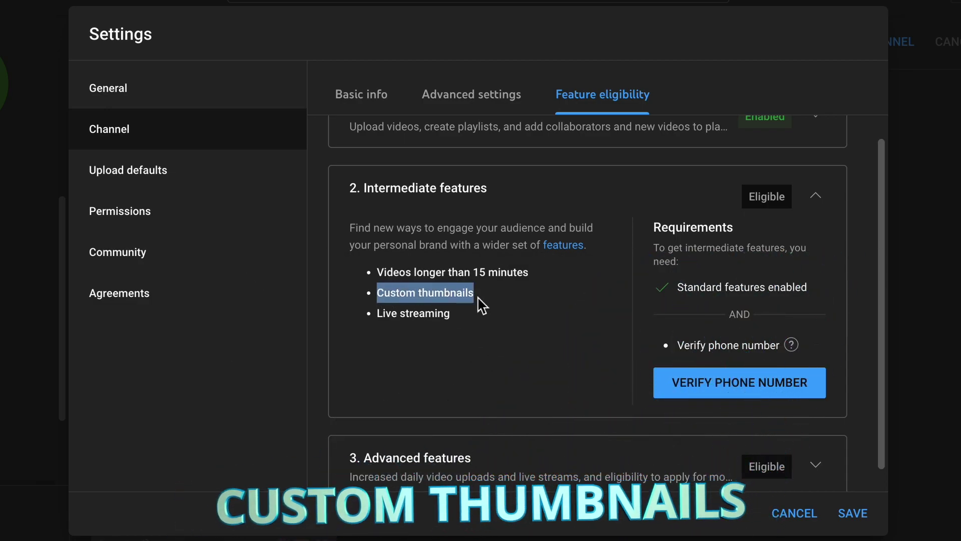
left_click(412, 335)
left_click_drag(378, 322, 469, 325)
left_click(467, 323)
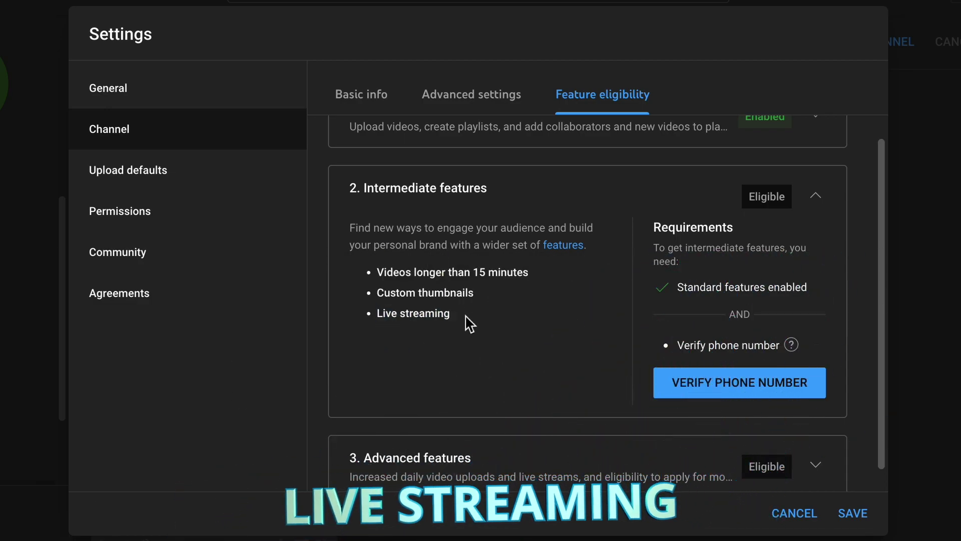
Start phone verification for the intermediate features, enter the phone number and request the verification code by text message.
left_click(728, 393)
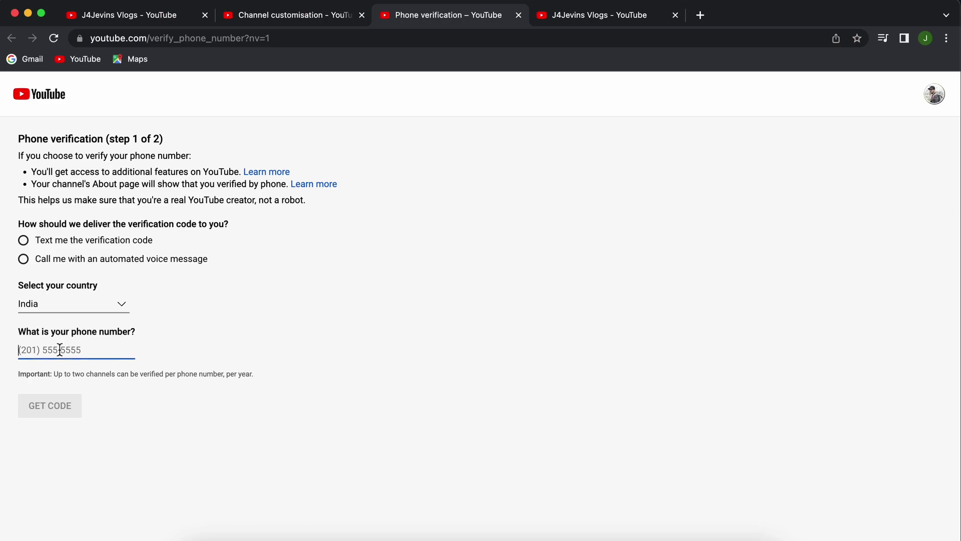
key("super+v")
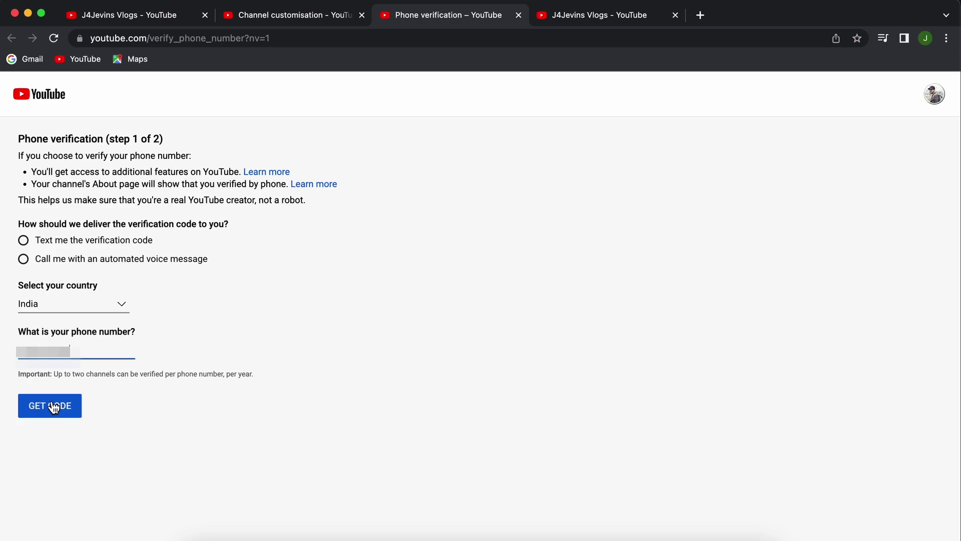
left_click(90, 249)
left_click(53, 405)
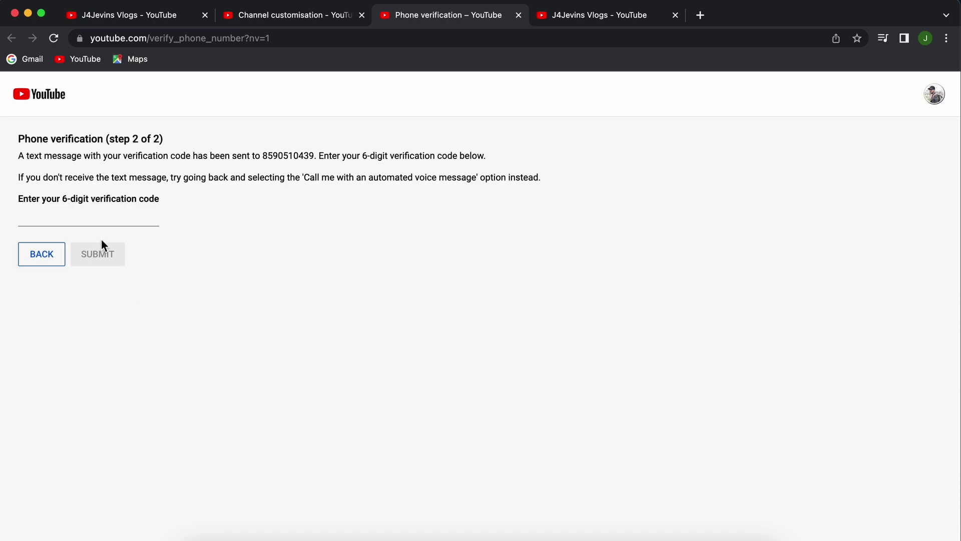
Enter the 6-digit verification code and submit it to verify the phone number.
left_click(99, 221)
key("super+v")
left_click(113, 260)
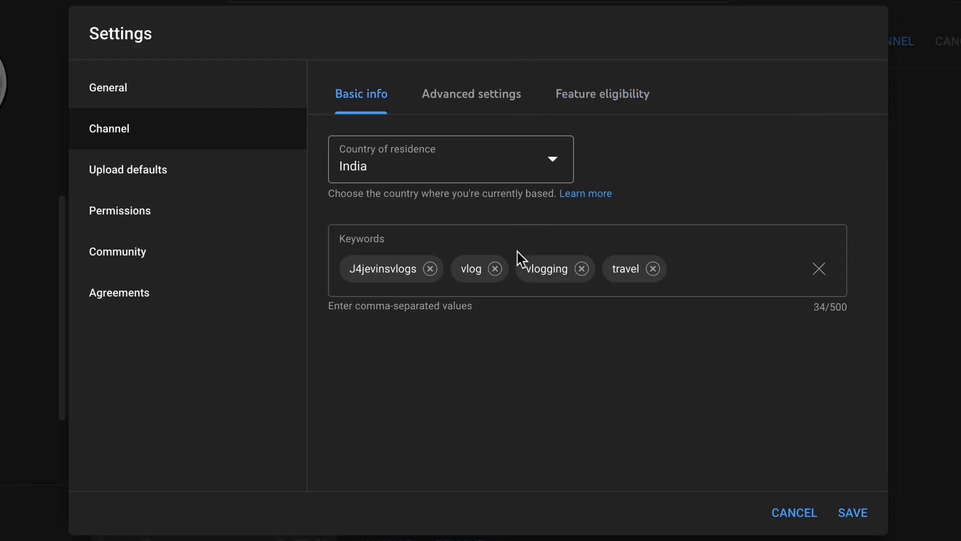
Review the channel's feature eligibility again, then save the channel settings.
left_click(596, 91)
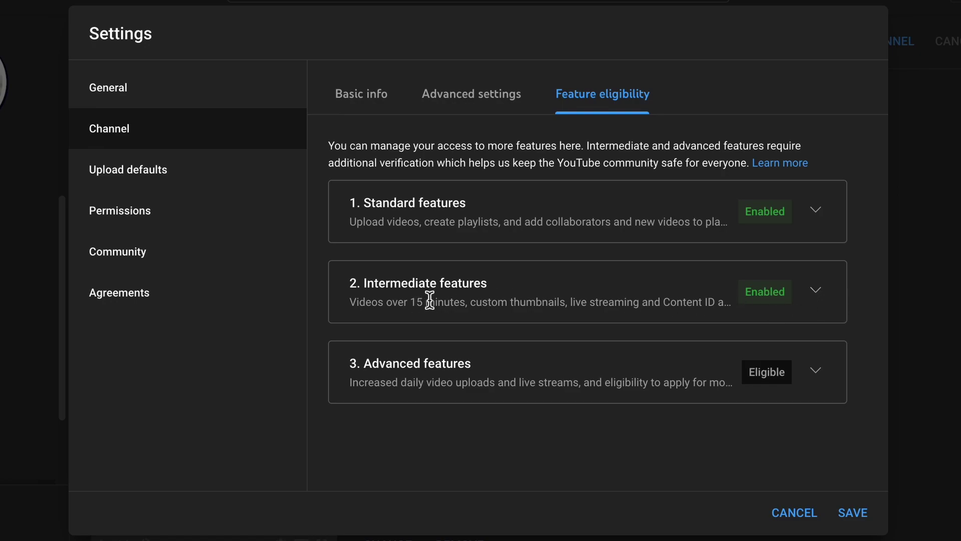
left_click(834, 393)
left_click(815, 285)
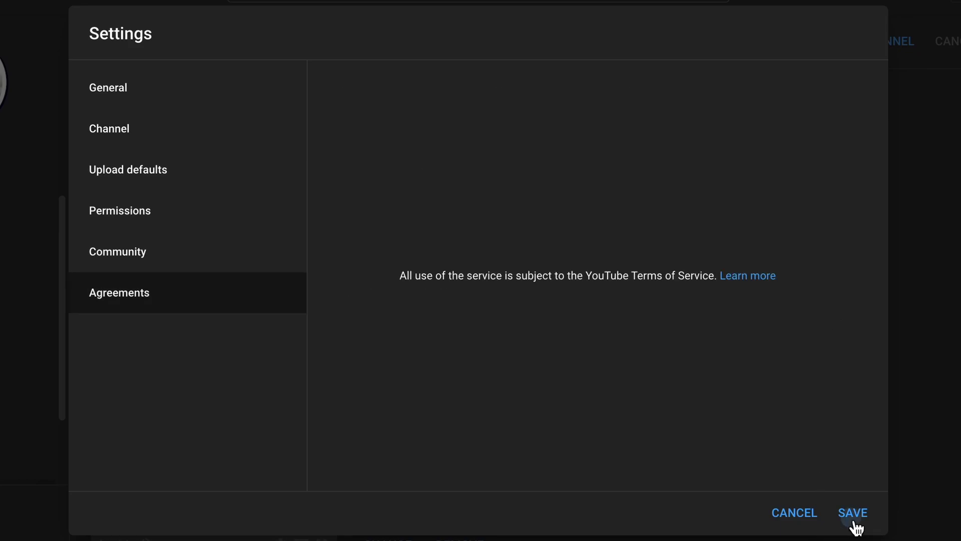
left_click(853, 516)
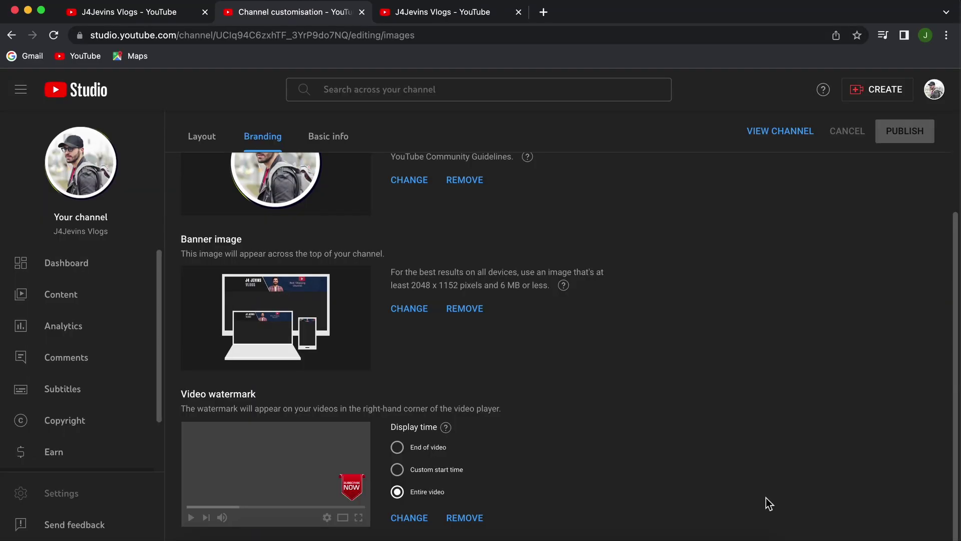
View the public channel page and examine its banner, profile picture and the description and details in its About section.
scroll(584, 414, "up", 3)
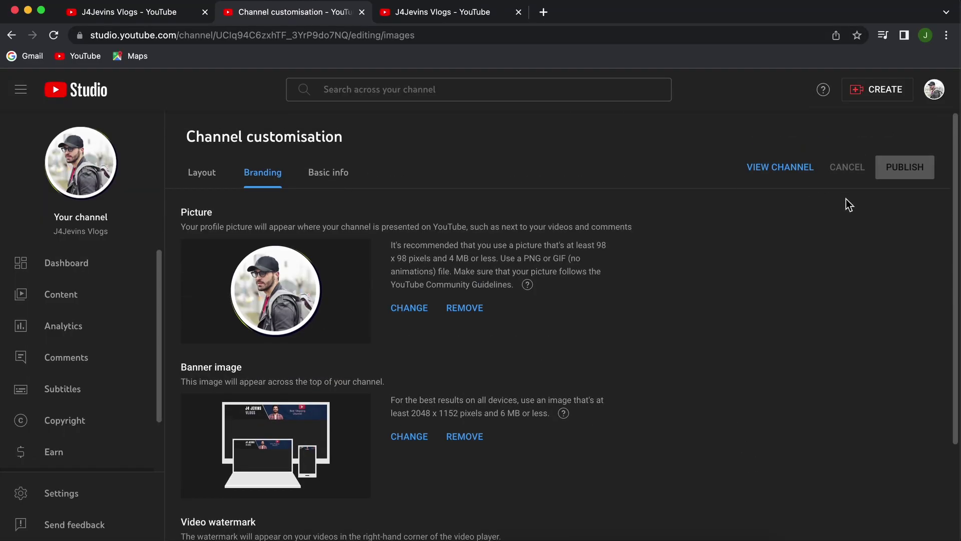
left_click(783, 166)
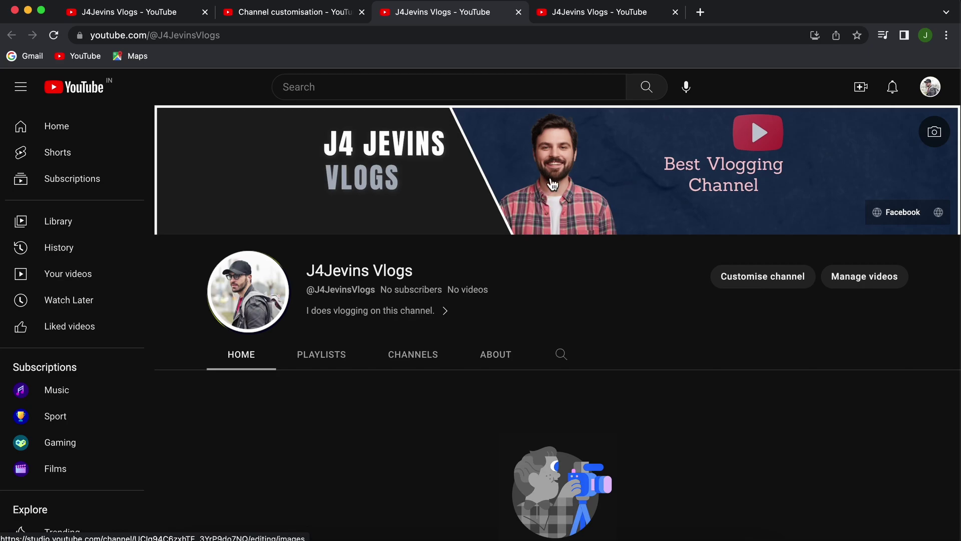
scroll(502, 216, "down", 1)
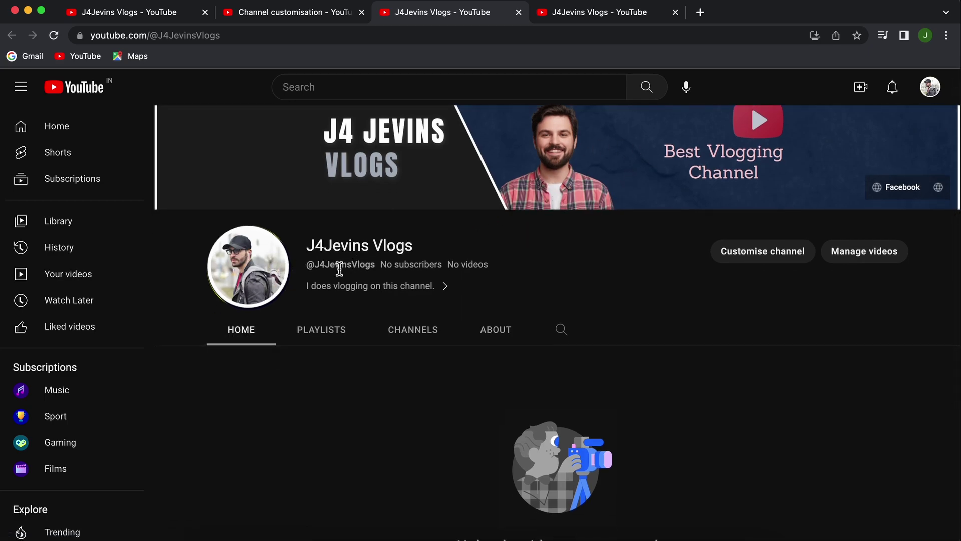
left_click(427, 292)
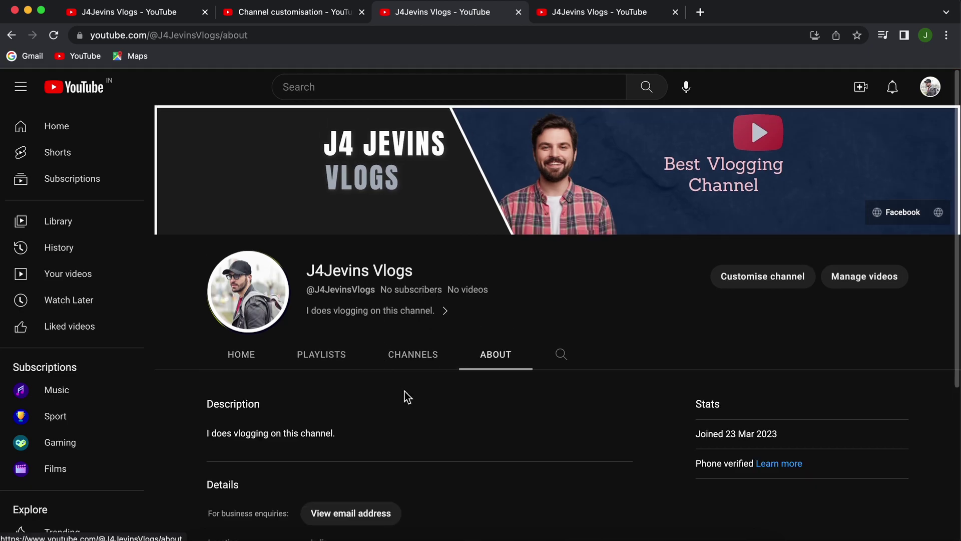
scroll(404, 393, "down", 5)
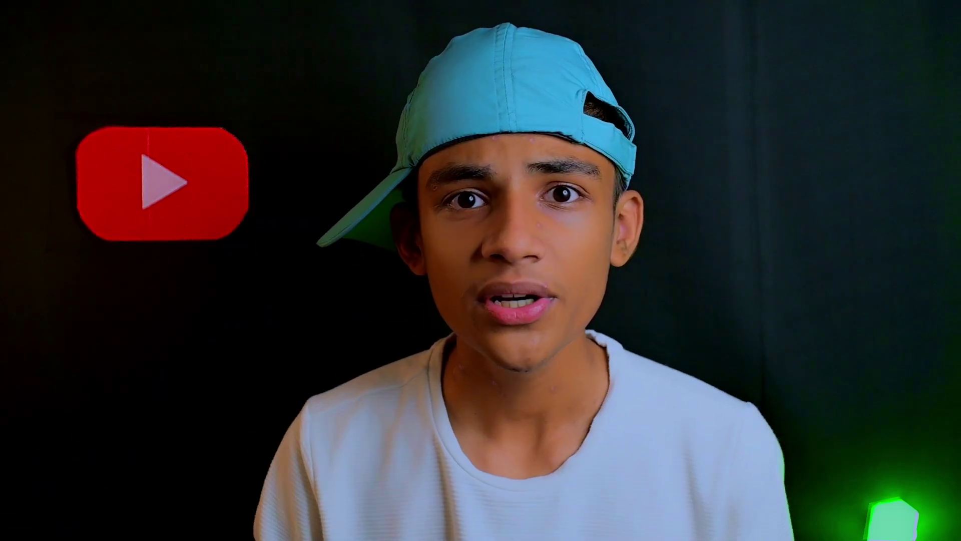